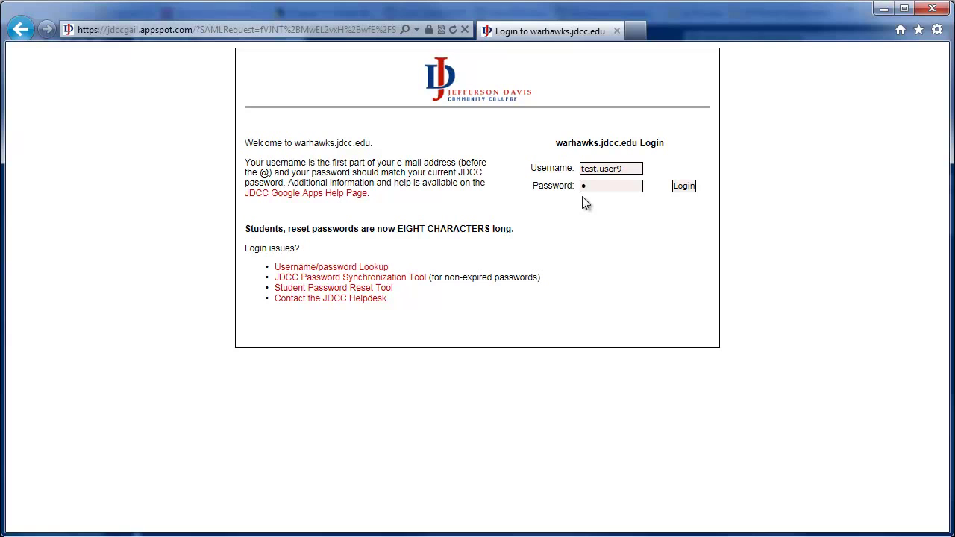
Step: Enter the account password and log in to the college Gmail account
{"action": "key", "text": "Tab"}
{"action": "key", "text": "Return"}
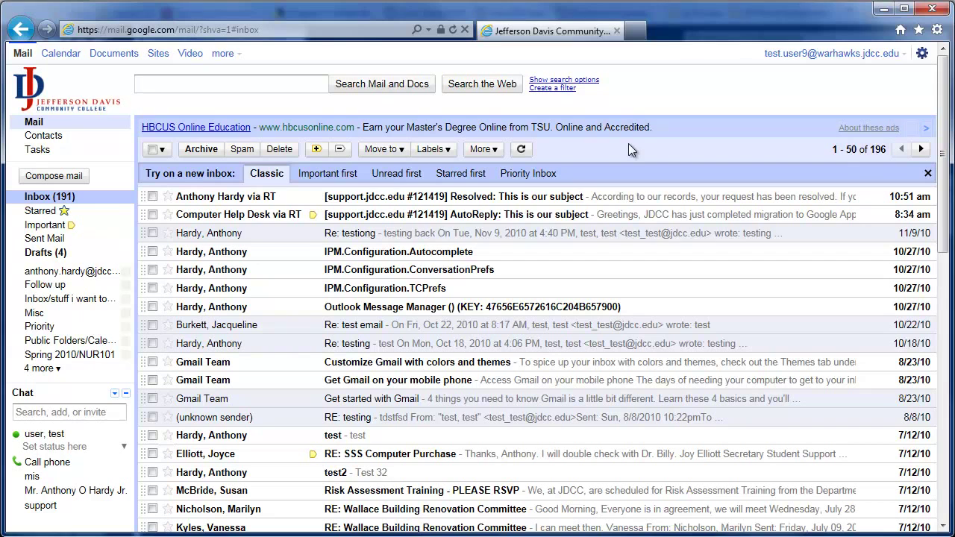
Step: Star five conversations: the first, Help Desk AutoReply, Re: testiong, IPM.Configuration.Autocomplete and TCPrefs
{"action": "left_click", "coordinate": [168, 197]}
{"action": "left_click", "coordinate": [168, 215]}
{"action": "left_click", "coordinate": [168, 233]}
{"action": "left_click", "coordinate": [168, 251]}
{"action": "left_click", "coordinate": [168, 288]}
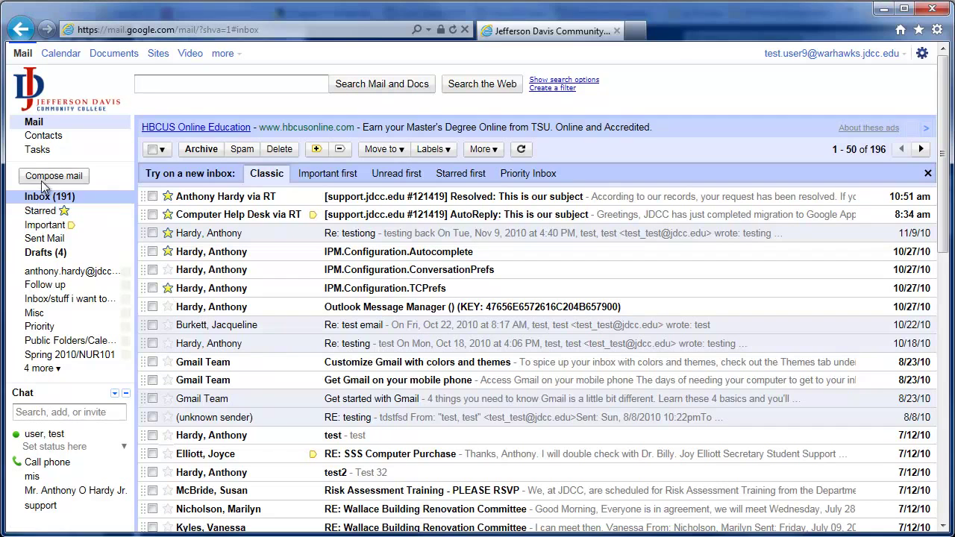
Step: Review the Starred view, then back in the Inbox unstar the first, Re: testiong and TCPrefs conversations
{"action": "left_click", "coordinate": [43, 211]}
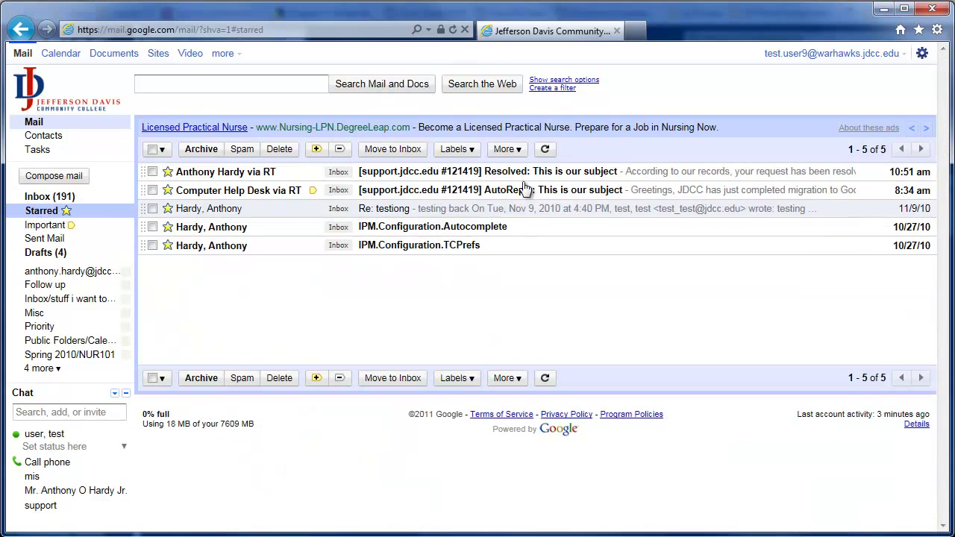
{"action": "left_click", "coordinate": [64, 197]}
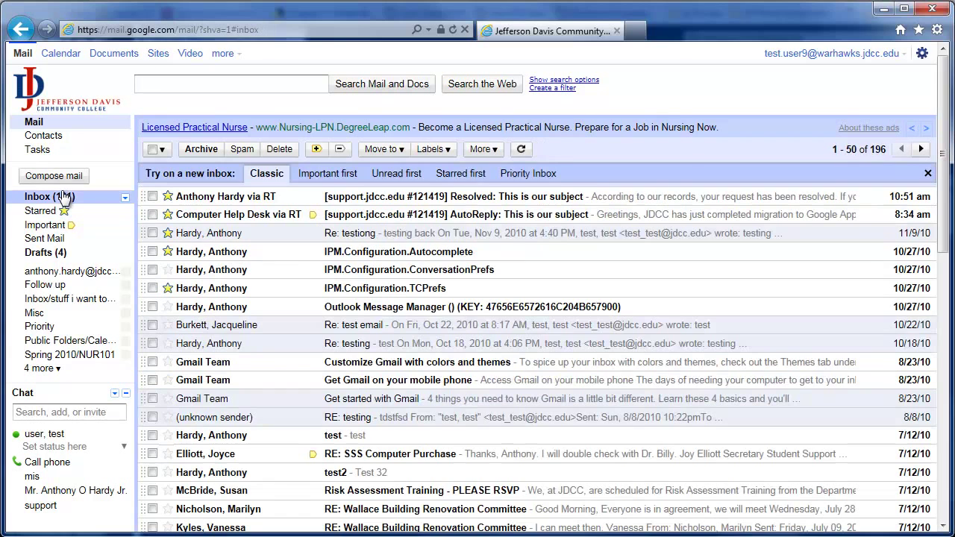
{"action": "left_click", "coordinate": [168, 233]}
{"action": "left_click", "coordinate": [168, 196]}
{"action": "left_click", "coordinate": [168, 288]}
{"action": "mouse_move", "coordinate": [184, 316]}
{"action": "left_click", "coordinate": [168, 288]}
{"action": "left_click", "coordinate": [168, 288]}
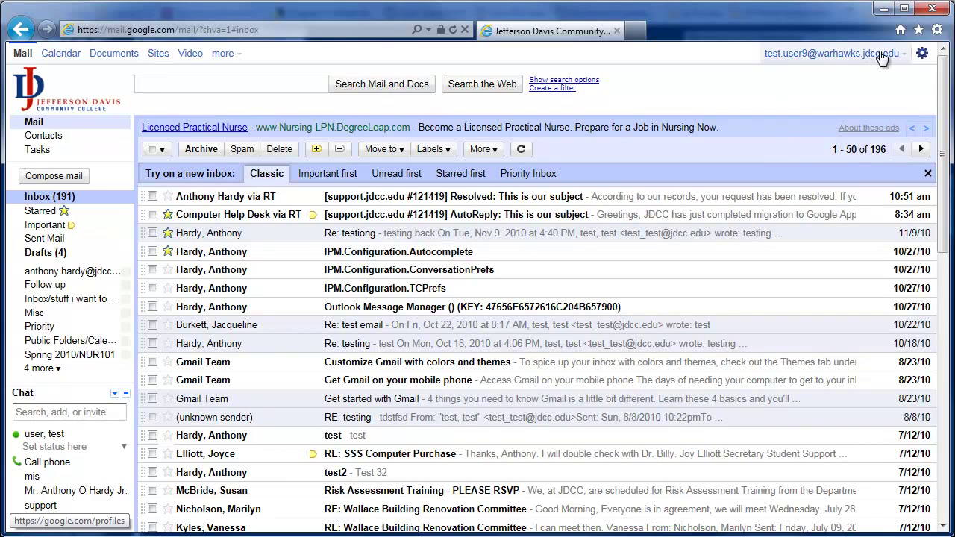
Step: In Mail settings, add the blue star and green check to the stars in use and save
{"action": "left_click", "coordinate": [922, 56]}
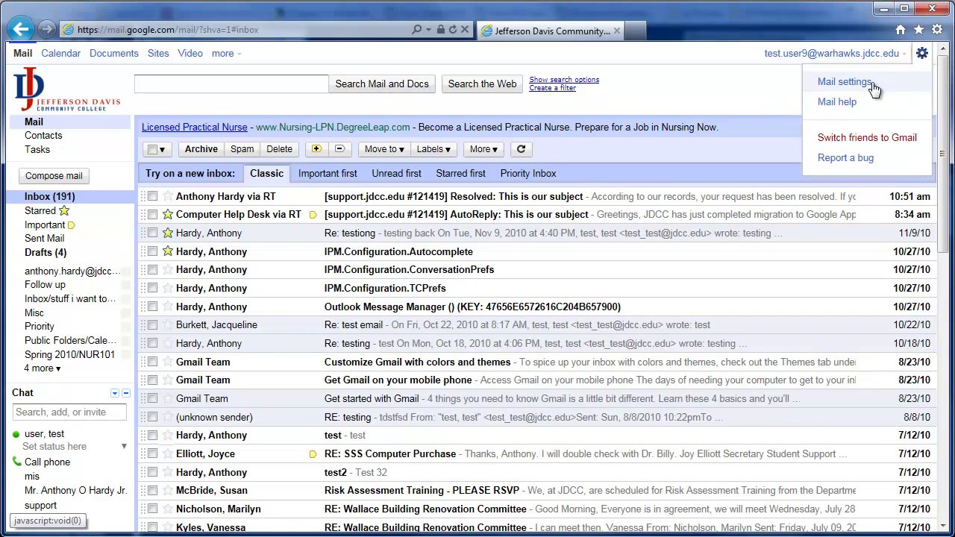
{"action": "left_click", "coordinate": [844, 82]}
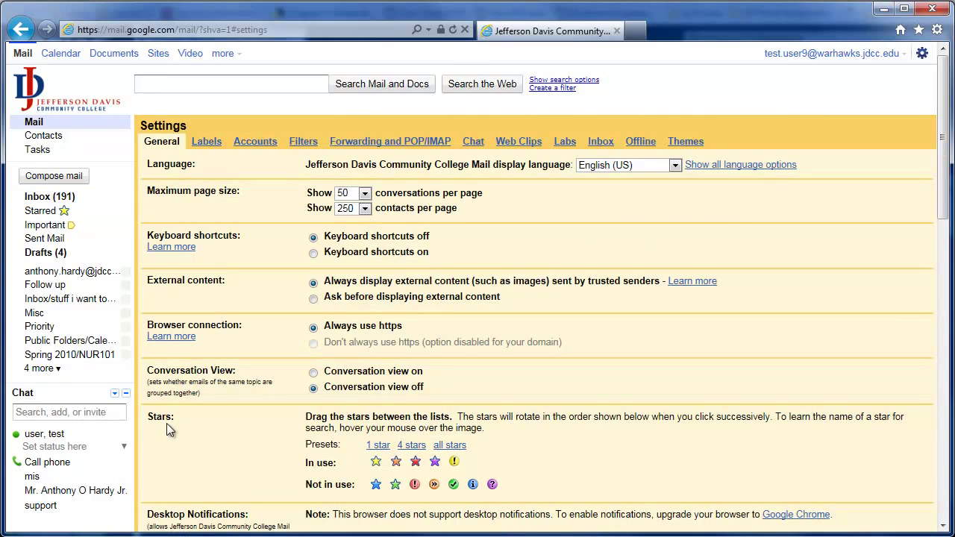
{"action": "scroll", "coordinate": [168, 425], "scroll_direction": "down", "scroll_amount": 1}
{"action": "left_click_drag", "start_coordinate": [378, 411], "coordinate": [427, 390]}
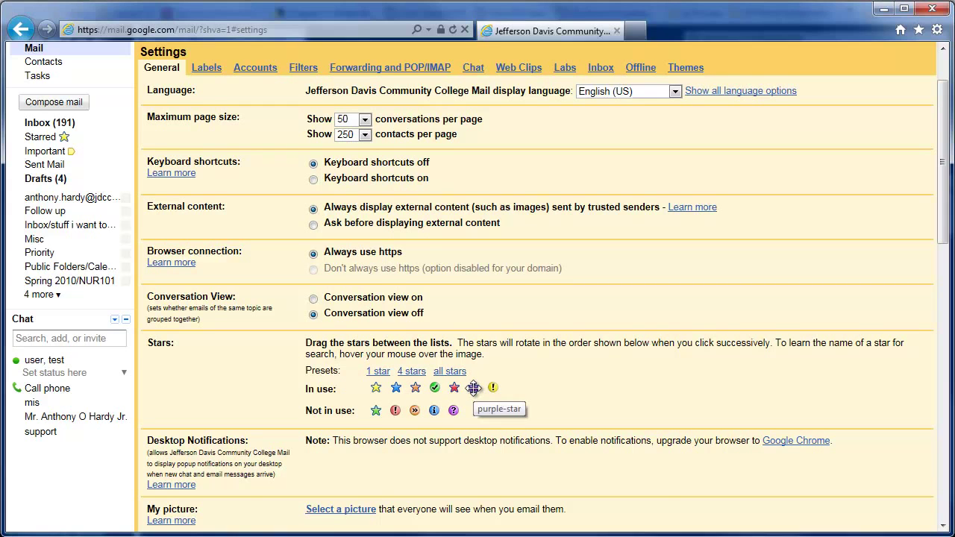
{"action": "scroll", "coordinate": [467, 406], "scroll_direction": "down", "scroll_amount": 15}
{"action": "left_click", "coordinate": [510, 466]}
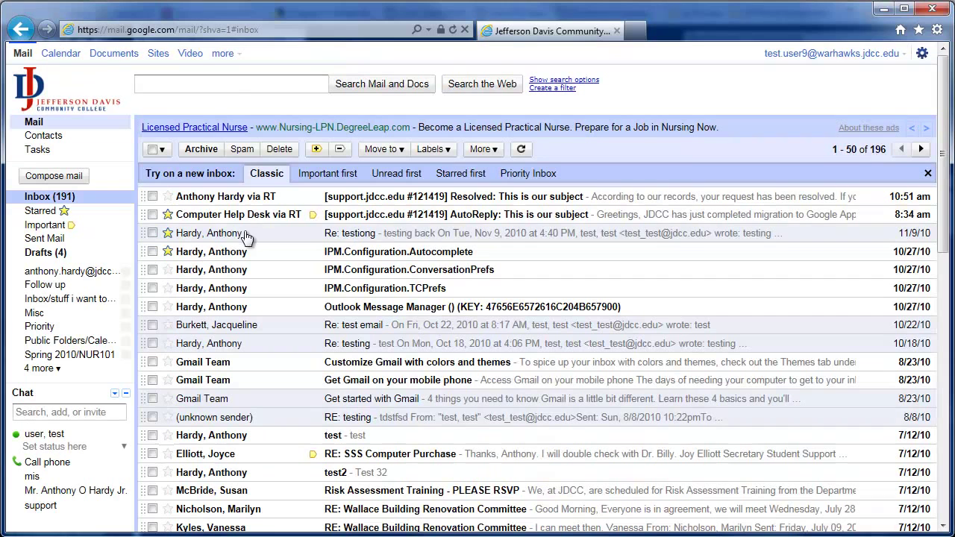
Step: Cycle the first conversation's star through its types, ending with it unstarred
{"action": "left_click", "coordinate": [167, 197]}
{"action": "left_click", "coordinate": [167, 197]}
{"action": "left_click", "coordinate": [168, 198]}
{"action": "left_click", "coordinate": [167, 197]}
{"action": "left_click", "coordinate": [167, 197]}
{"action": "left_click", "coordinate": [167, 198]}
Step: Give the Help Desk AutoReply conversation a red star
{"action": "left_click", "coordinate": [169, 215]}
{"action": "left_click", "coordinate": [169, 215]}
{"action": "left_click", "coordinate": [168, 215]}
{"action": "left_click", "coordinate": [169, 217]}
{"action": "left_click", "coordinate": [170, 217]}
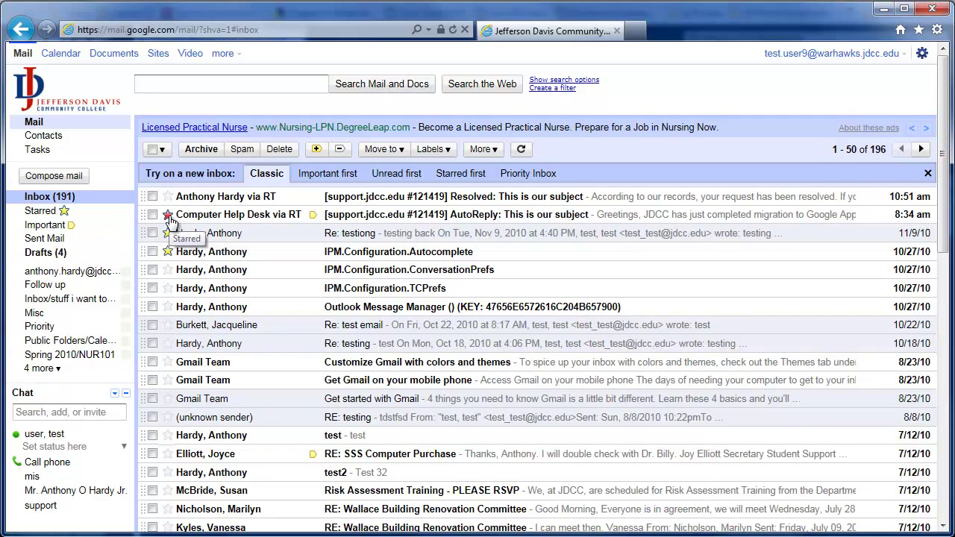
Step: Give the Re: testiong conversation a red star, check the Starred view, then return to Inbox
{"action": "left_click", "coordinate": [168, 233]}
{"action": "left_click", "coordinate": [167, 234]}
{"action": "left_click", "coordinate": [168, 233]}
{"action": "left_click", "coordinate": [168, 233]}
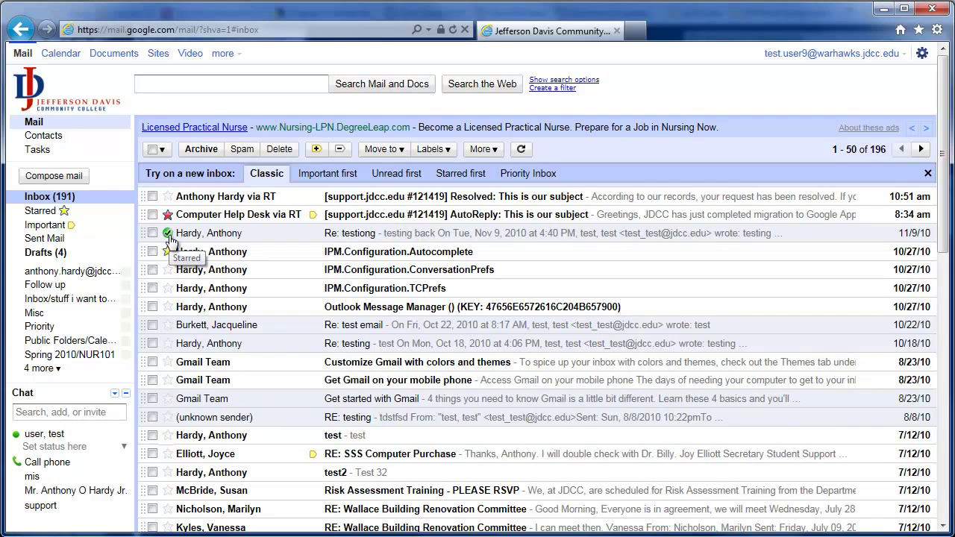
{"action": "left_click", "coordinate": [56, 211]}
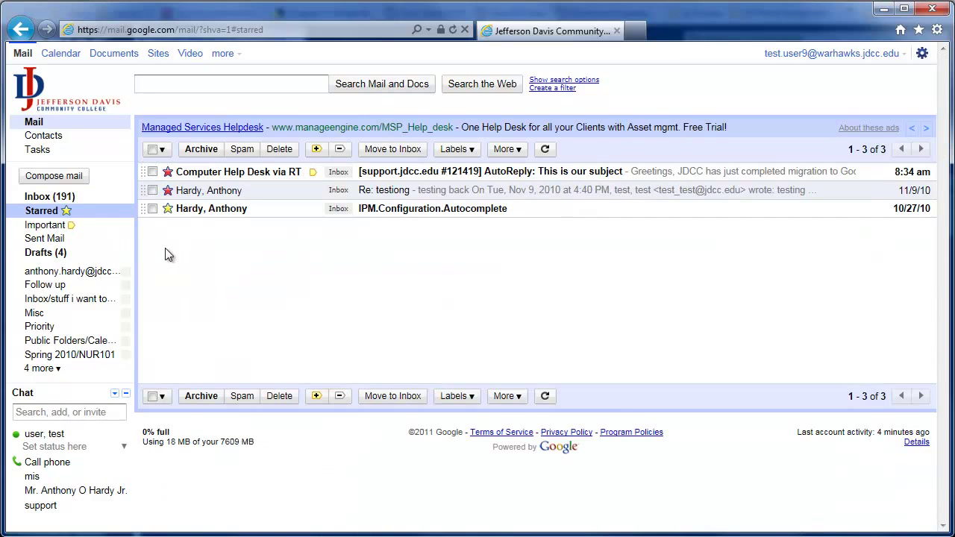
{"action": "left_click", "coordinate": [60, 200]}
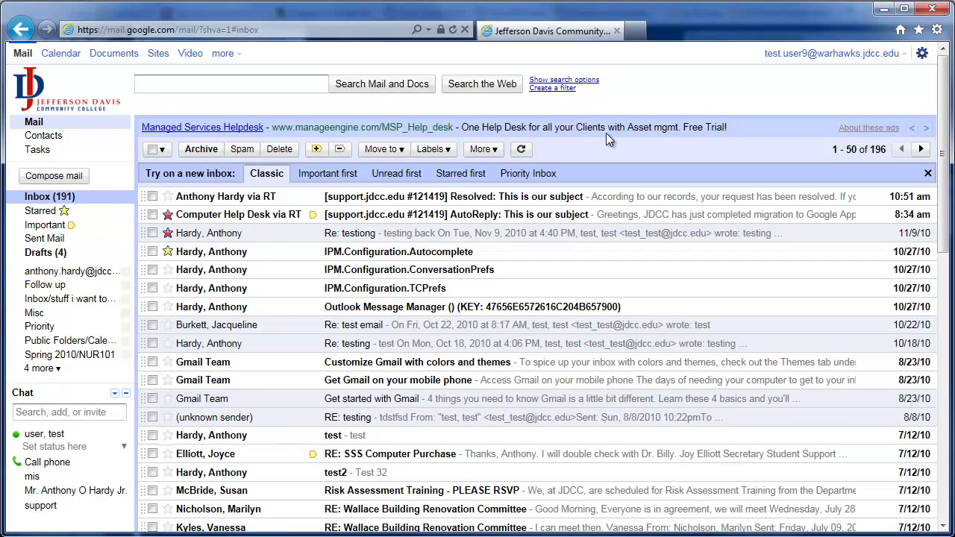
{"action": "left_click", "coordinate": [152, 196]}
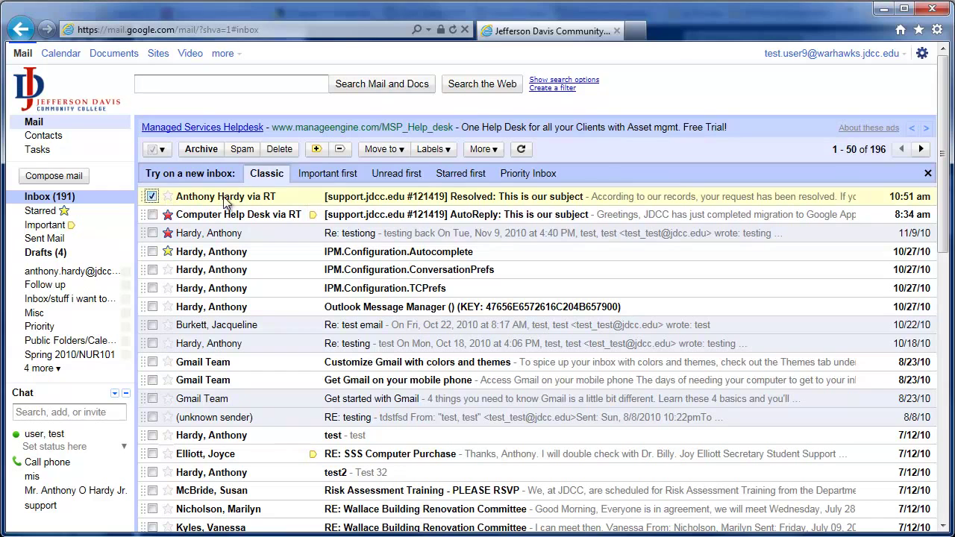
{"action": "left_click", "coordinate": [492, 148]}
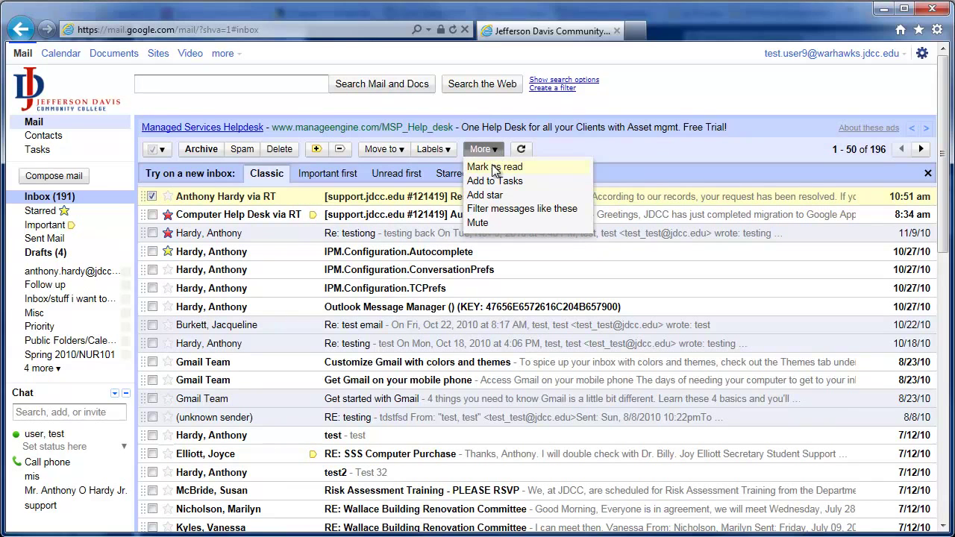
{"action": "left_click", "coordinate": [152, 233]}
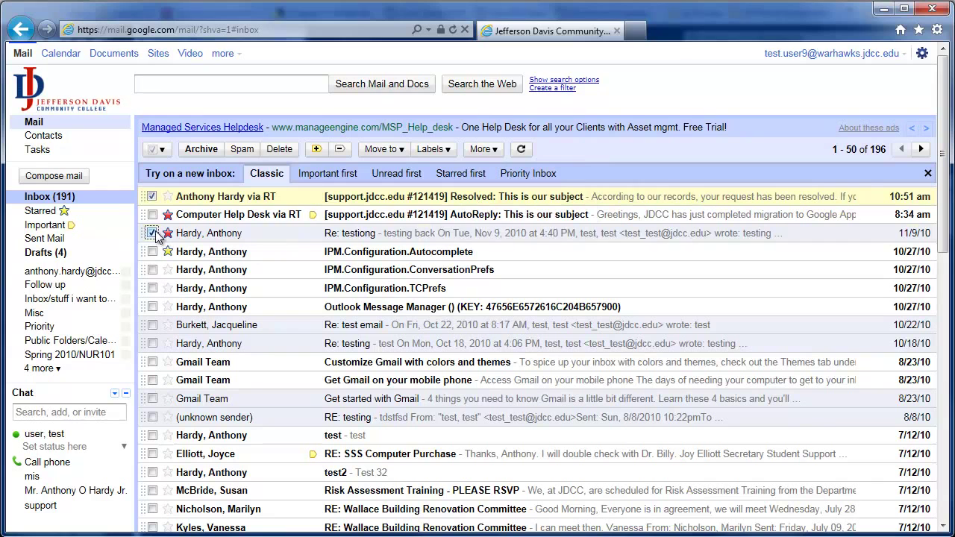
{"action": "left_click", "coordinate": [152, 196]}
{"action": "left_click", "coordinate": [485, 149]}
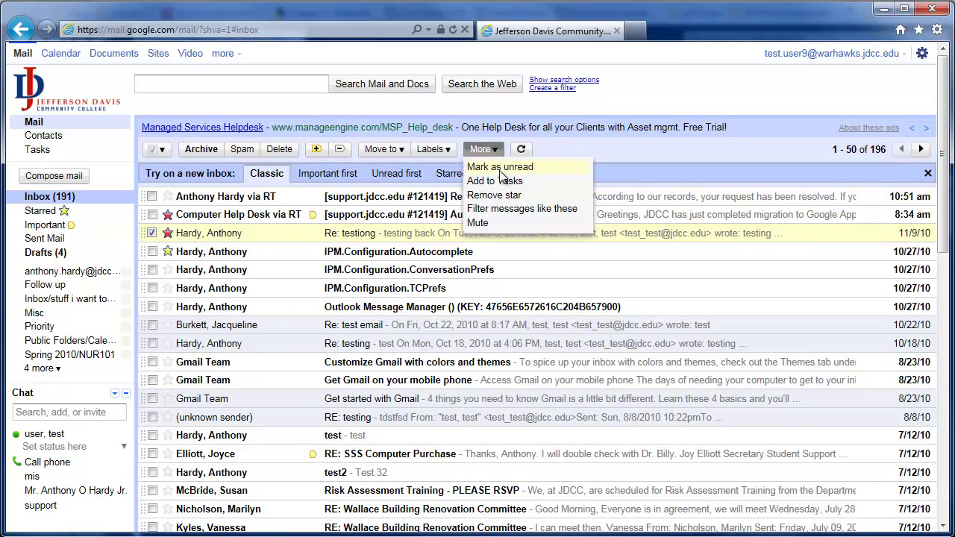
{"action": "left_click", "coordinate": [500, 167]}
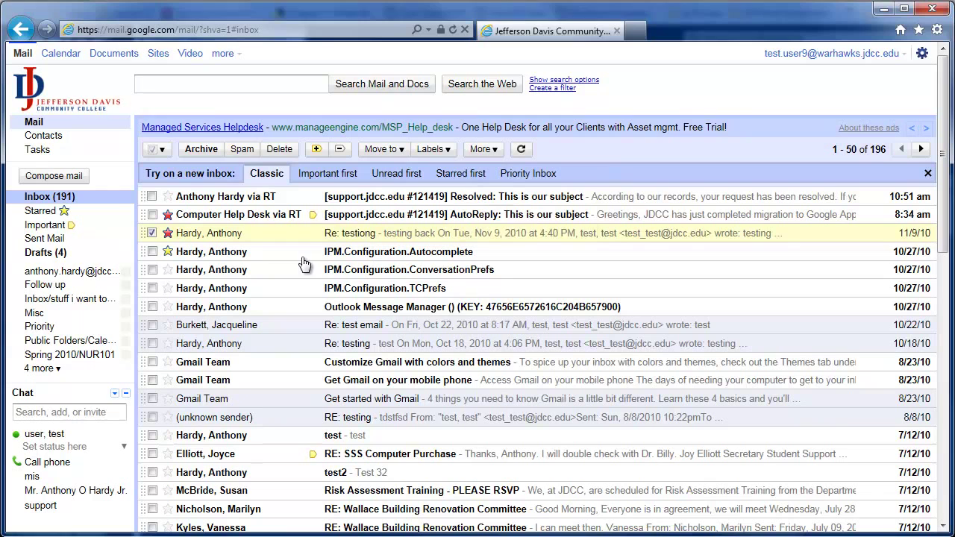
{"action": "left_click", "coordinate": [152, 233]}
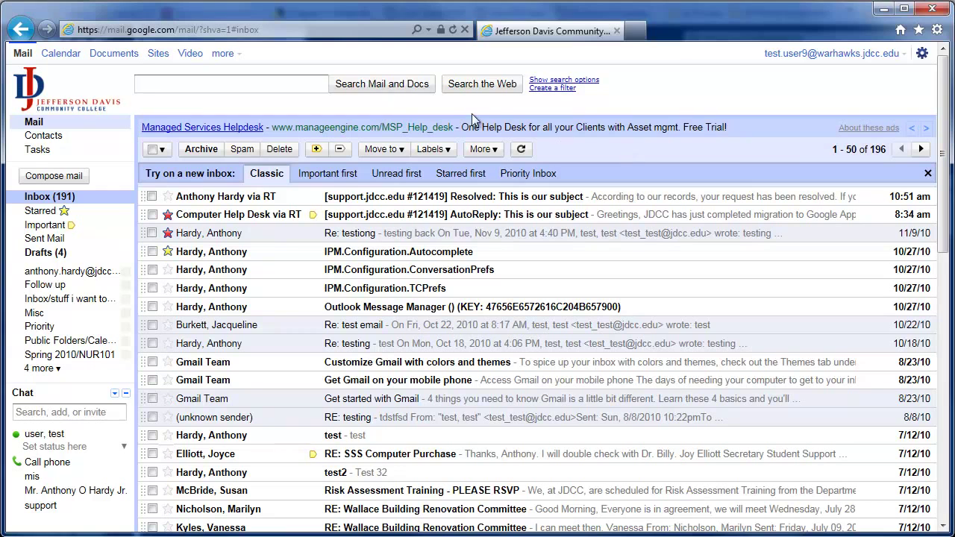
{"action": "left_click", "coordinate": [317, 83]}
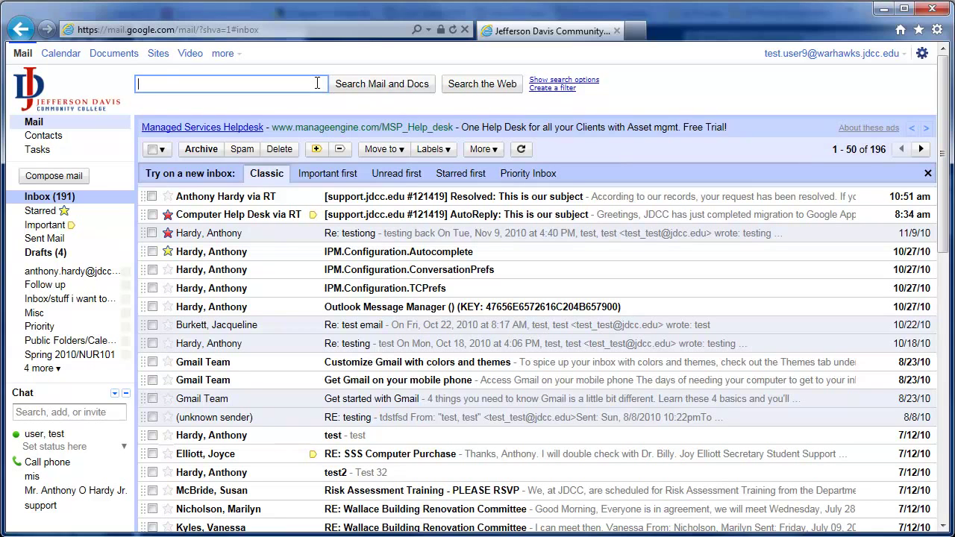
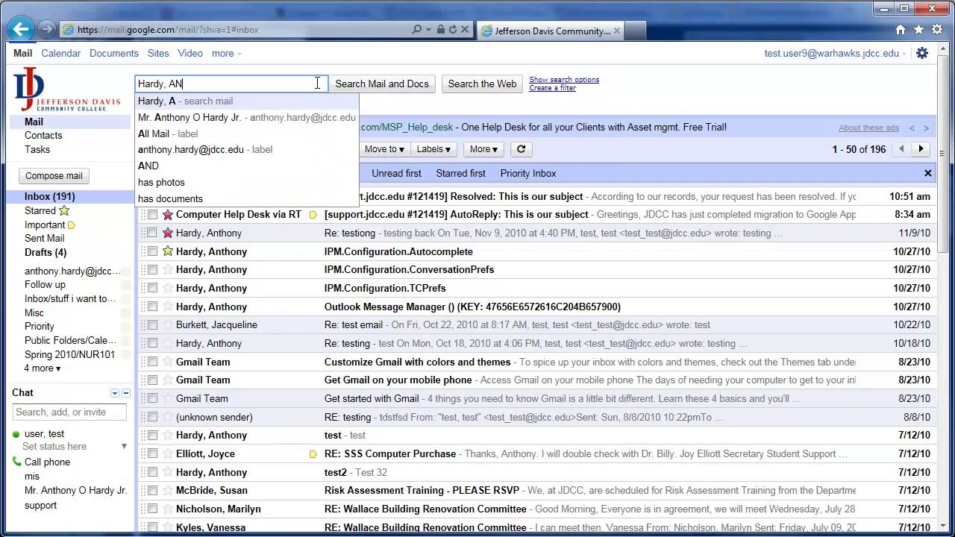
{"action": "type", "text": "n"}
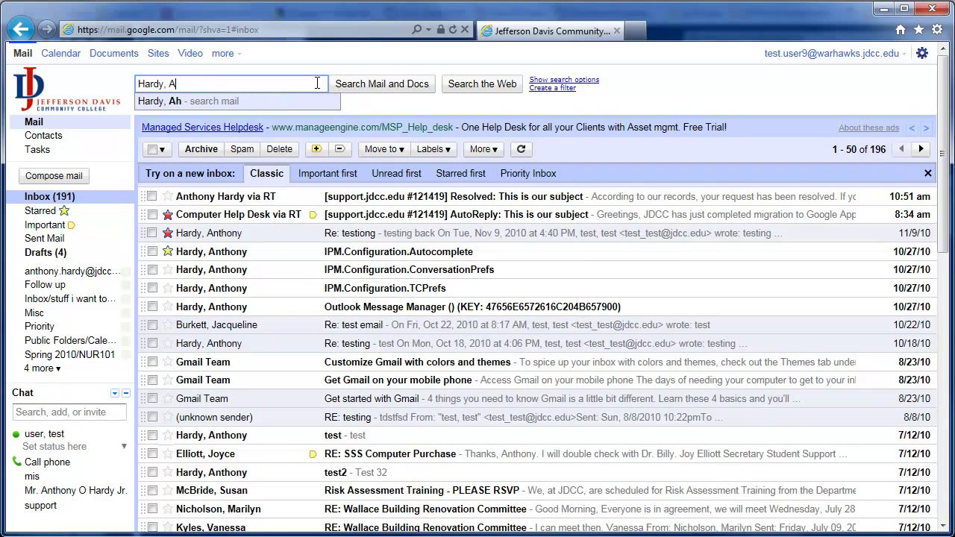
{"action": "type", "text": "thony"}
{"action": "key", "text": "Return"}
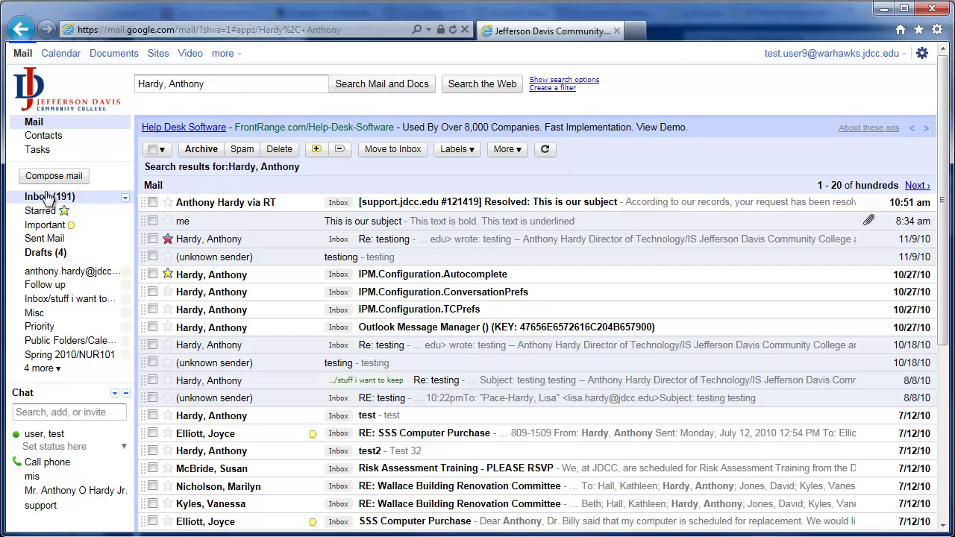
{"action": "left_click_drag", "start_coordinate": [221, 84], "coordinate": [43, 74]}
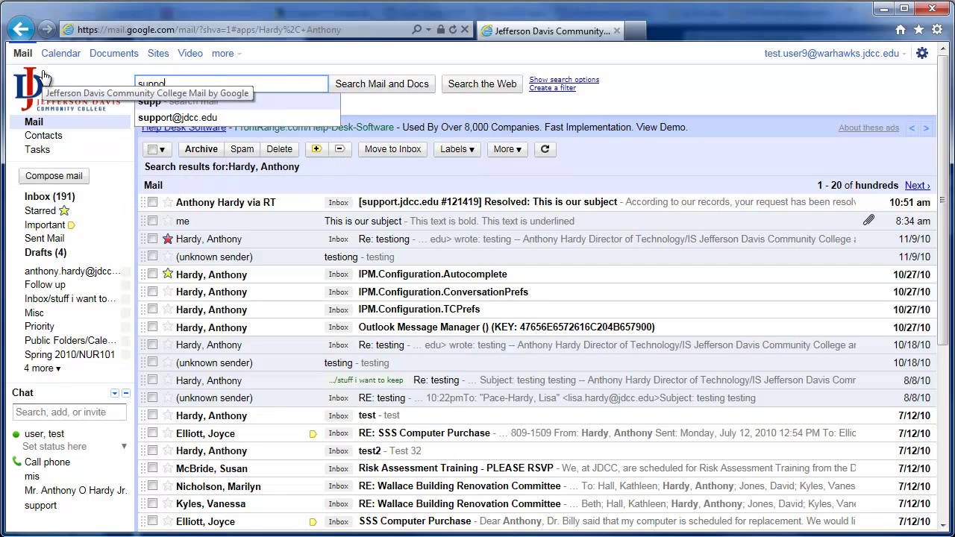
{"action": "key", "text": "Return"}
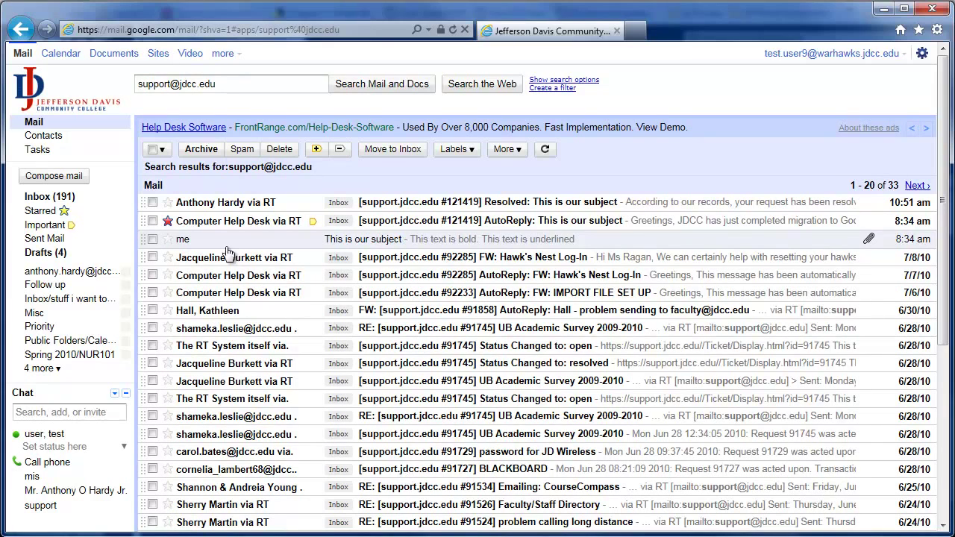
{"action": "left_click", "coordinate": [61, 205]}
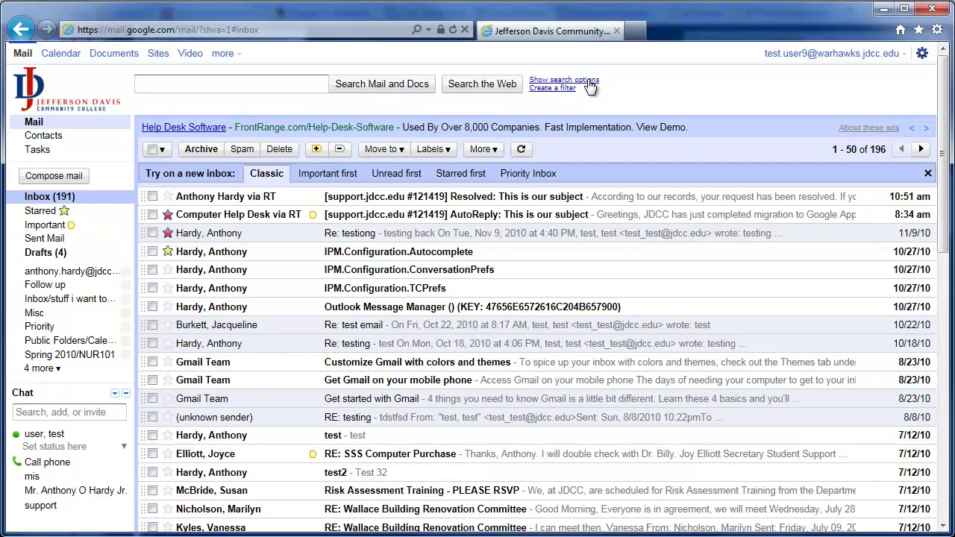
Step: Search for mail dated within 1 day of 6/30/2010 using the advanced search options
{"action": "left_click", "coordinate": [588, 79]}
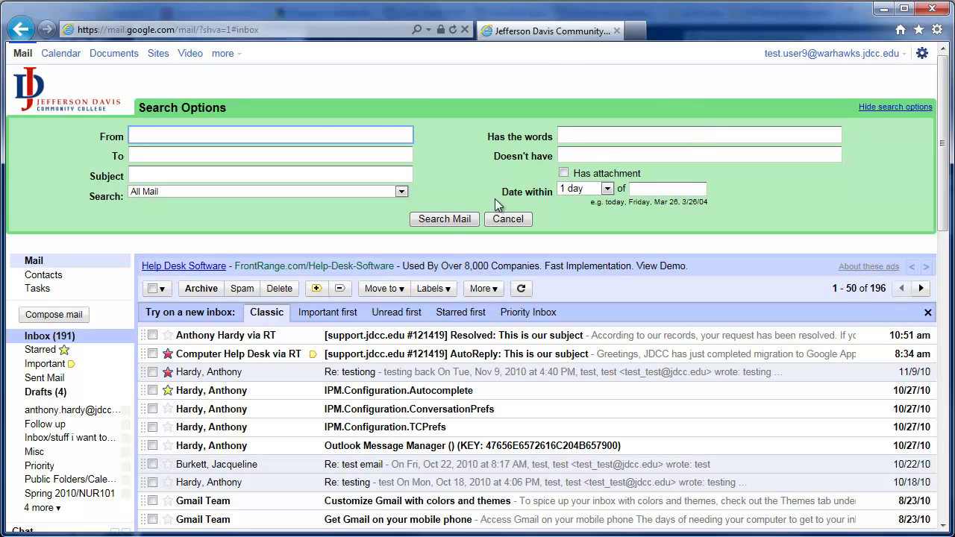
{"action": "left_click", "coordinate": [893, 106]}
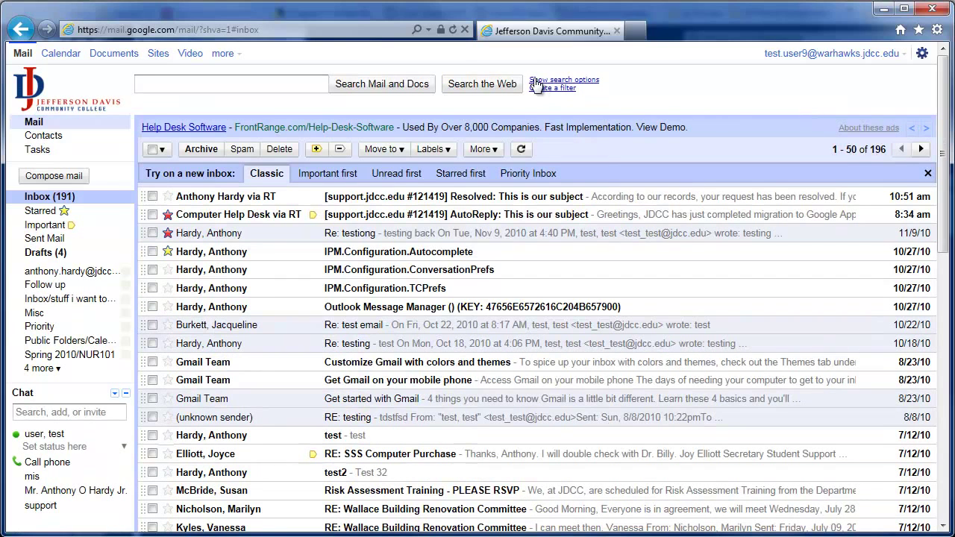
{"action": "left_click", "coordinate": [589, 80]}
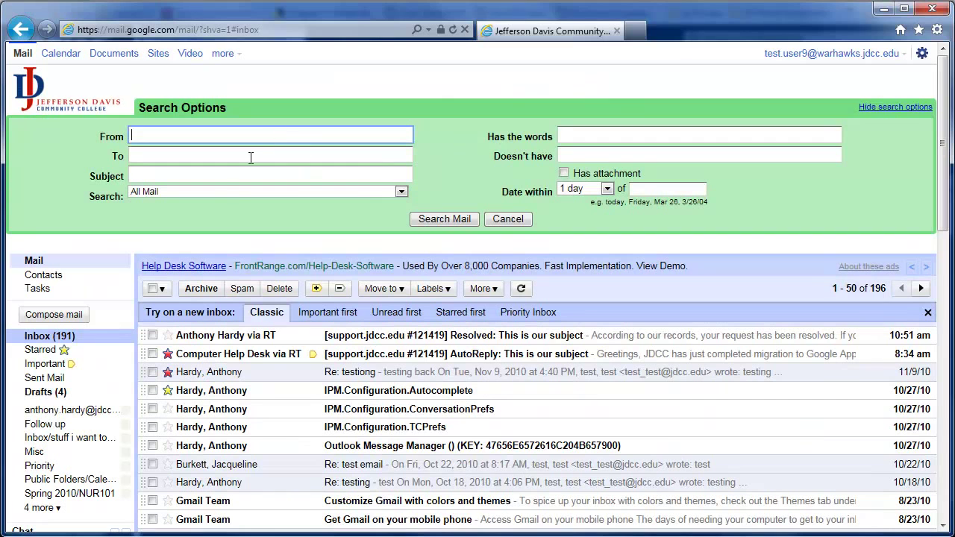
{"action": "left_click", "coordinate": [607, 189]}
{"action": "left_click", "coordinate": [603, 200]}
{"action": "left_click", "coordinate": [645, 188]}
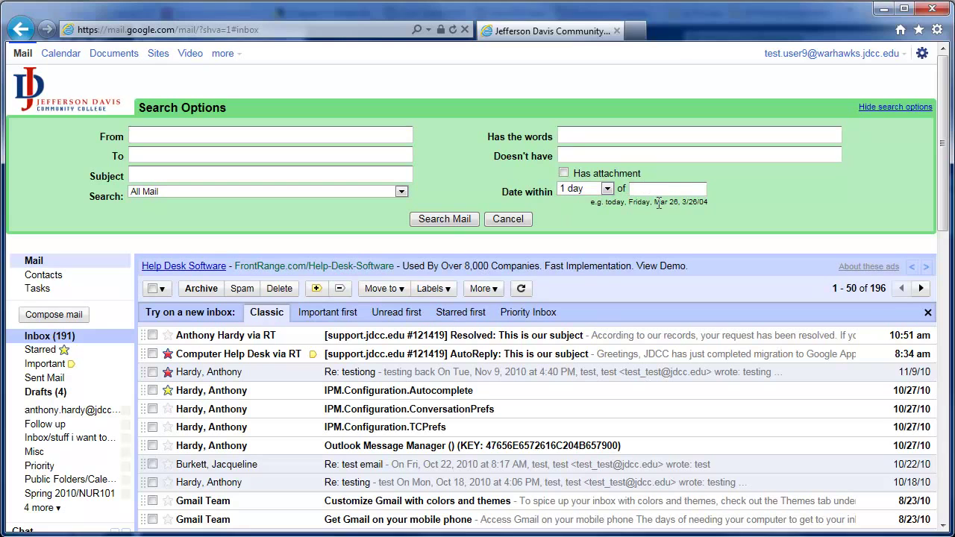
{"action": "left_click_drag", "start_coordinate": [629, 201], "coordinate": [706, 202]}
{"action": "left_click", "coordinate": [695, 190]}
{"action": "type", "text": "6/30/2010"}
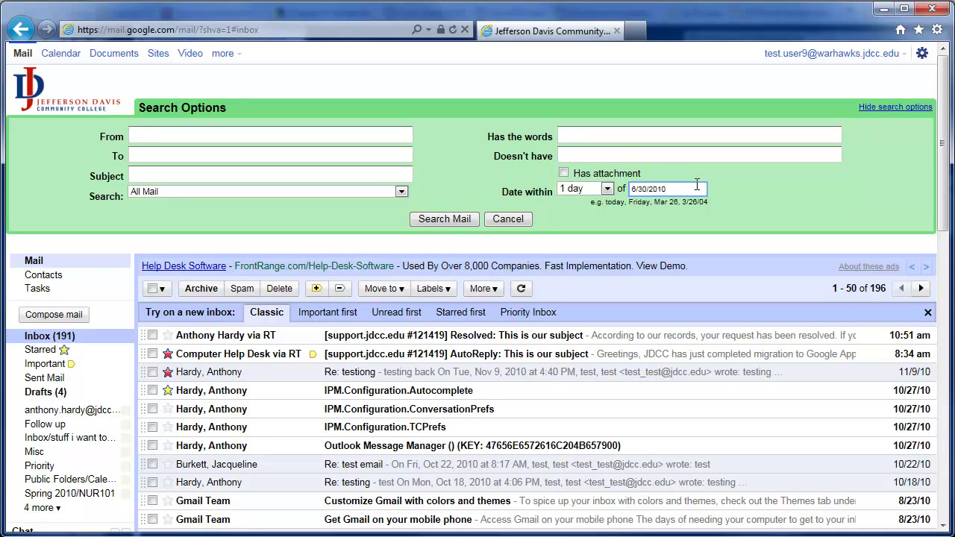
{"action": "left_click", "coordinate": [469, 217]}
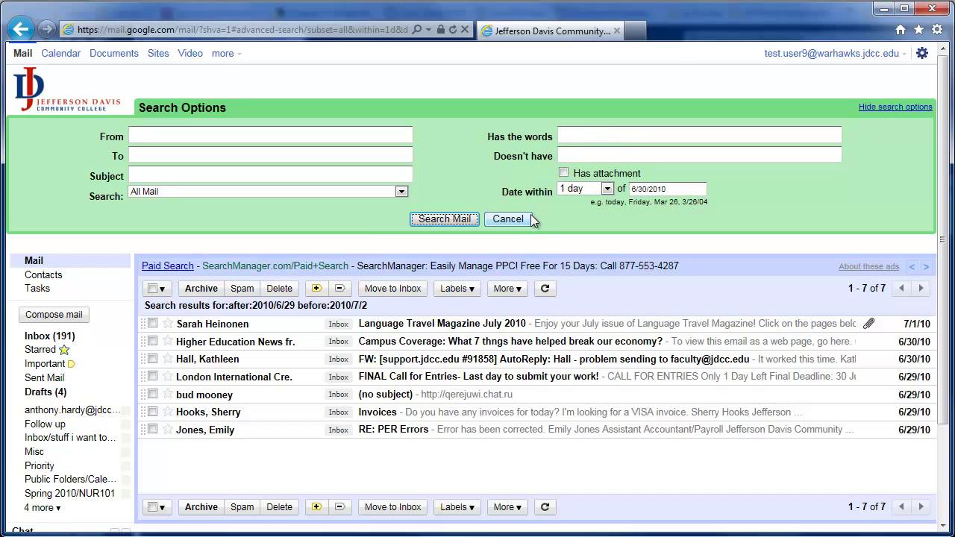
Step: Exclude messages containing 'mooney' from the search, then close the search options
{"action": "left_click", "coordinate": [580, 156]}
{"action": "type", "text": "mooney"}
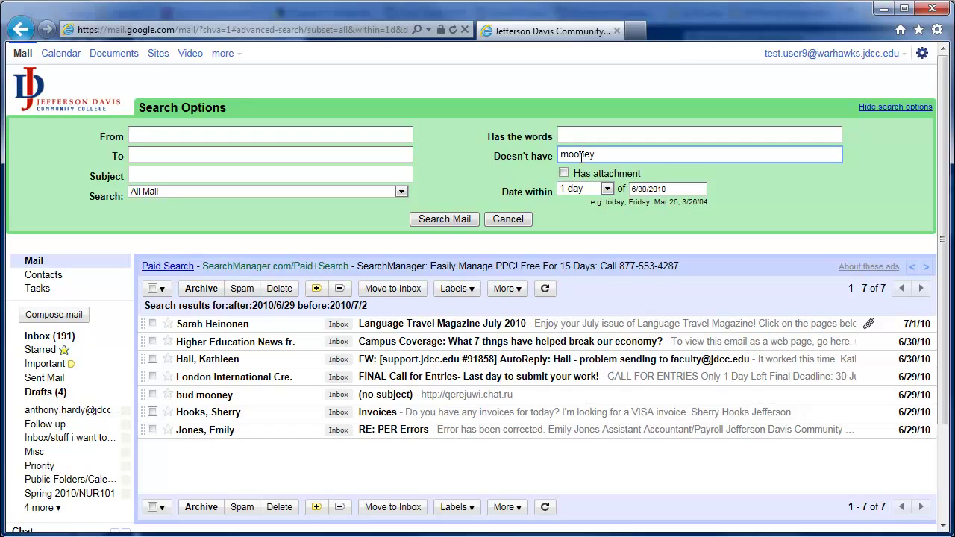
{"action": "left_click", "coordinate": [451, 221]}
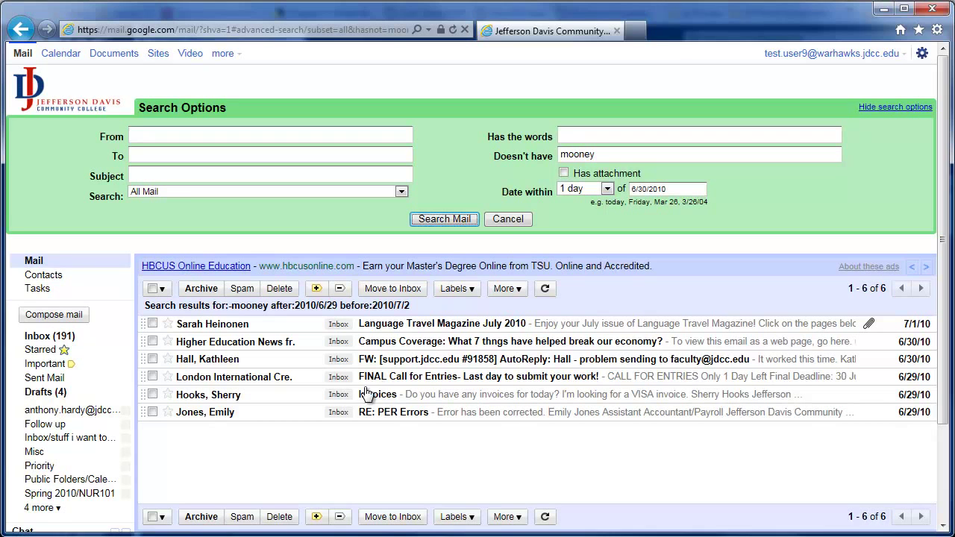
{"action": "left_click", "coordinate": [499, 222]}
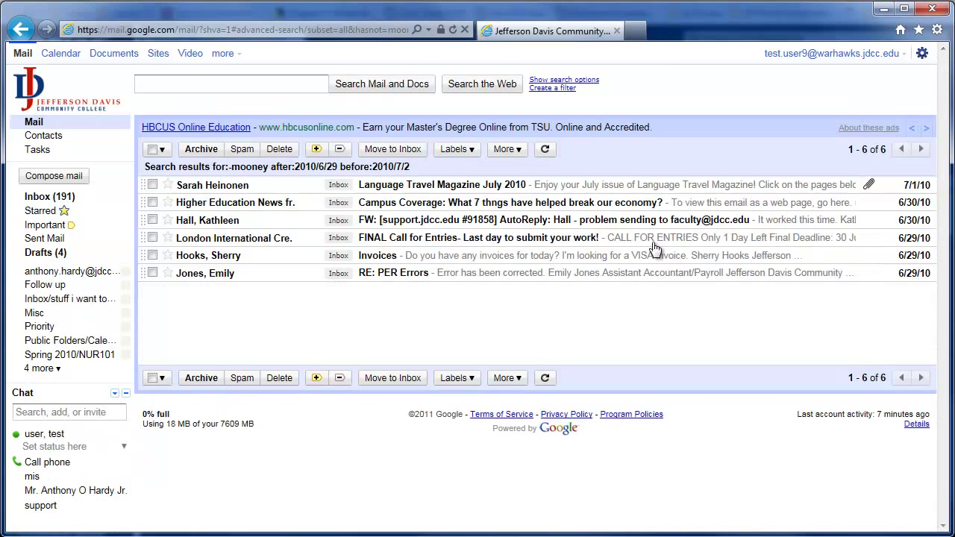
Step: Leave the search results and go back to the Inbox listing 1–50 of 196
{"action": "left_click", "coordinate": [60, 196]}
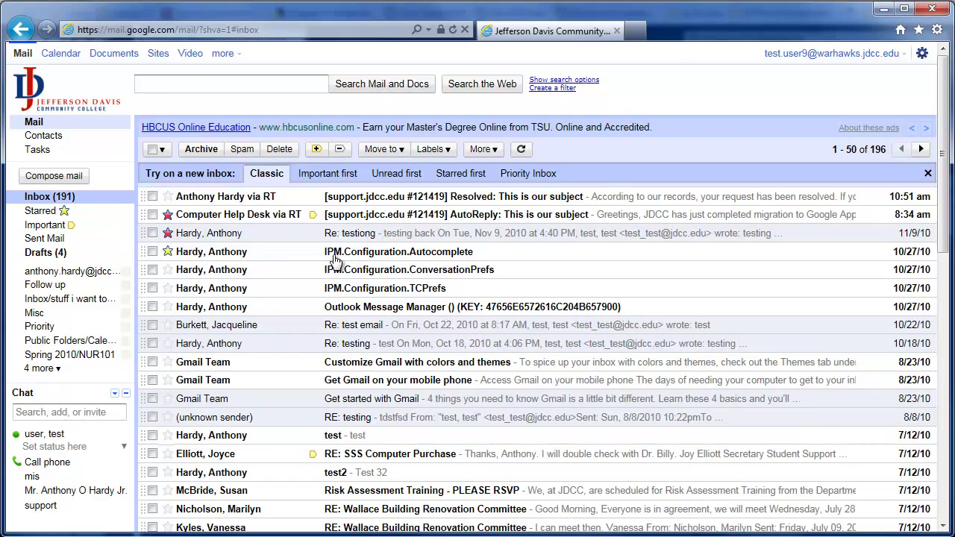
Step: From the Labels dropdown, go to the Manage labels settings page
{"action": "left_click", "coordinate": [450, 152]}
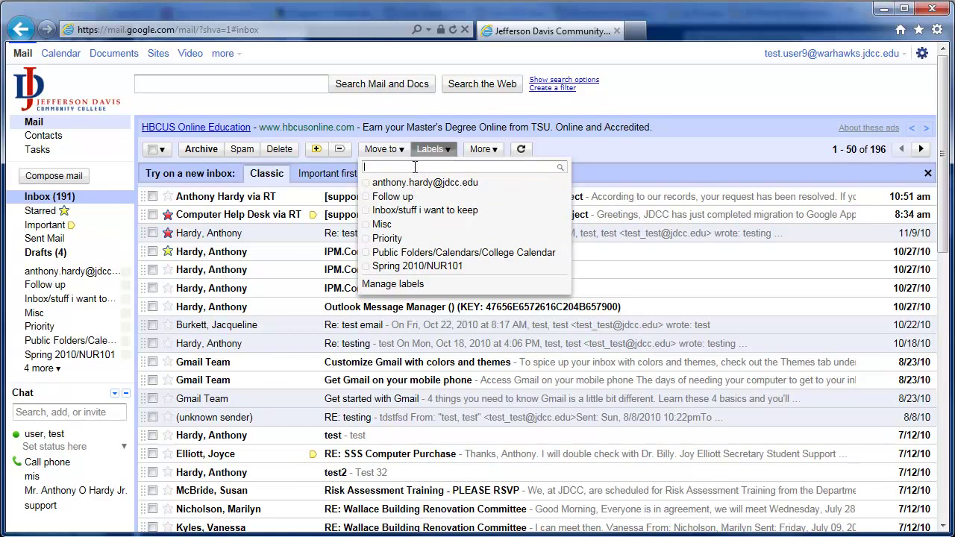
{"action": "type", "text": "Te"}
{"action": "key", "text": "BackSpace"}
{"action": "key", "text": "BackSpace"}
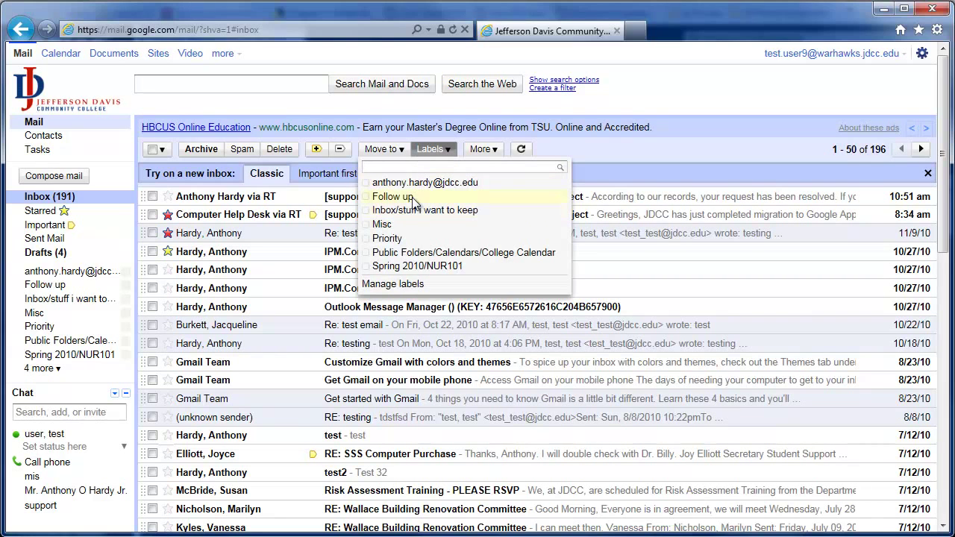
{"action": "left_click", "coordinate": [405, 284]}
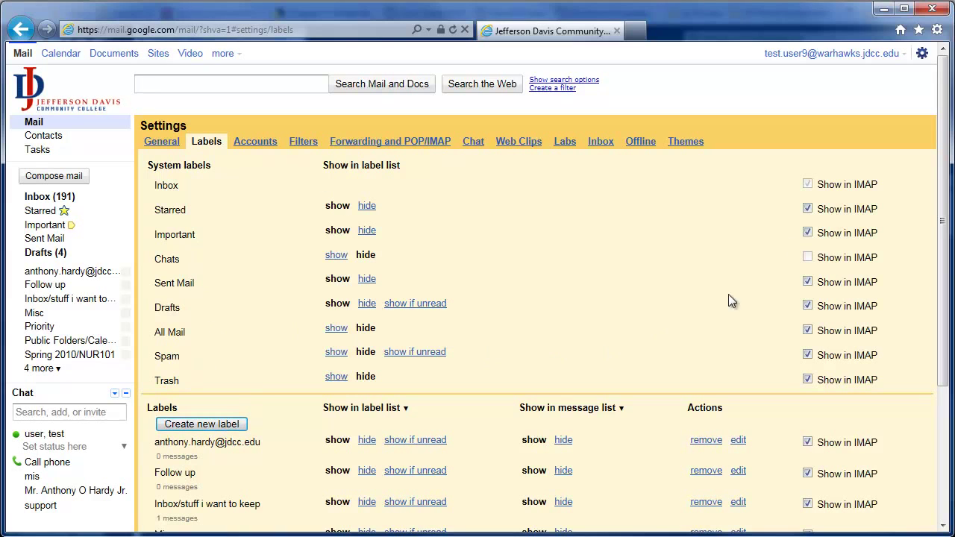
Step: Create a label named 'Test' and check it at the end of the labels list
{"action": "left_click", "coordinate": [197, 425]}
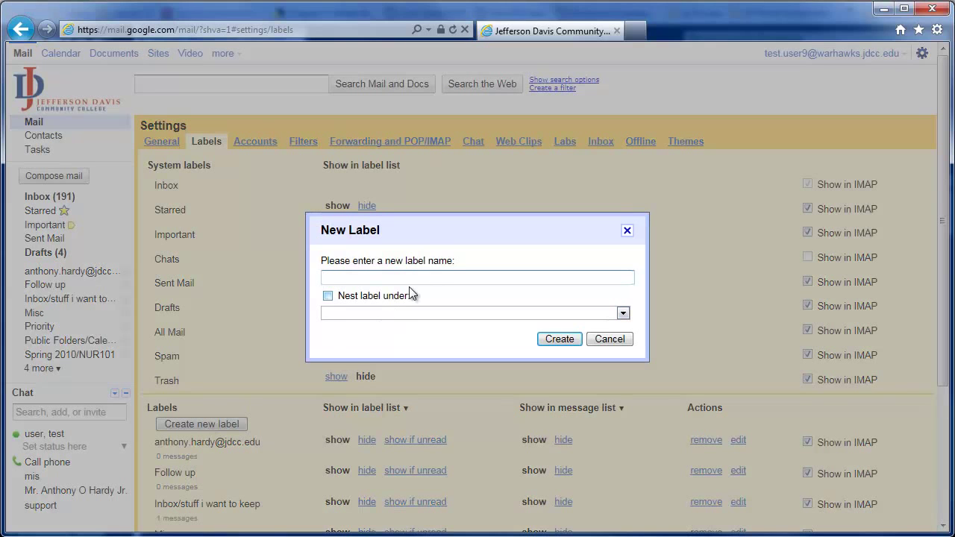
{"action": "type", "text": "Test"}
{"action": "left_click", "coordinate": [569, 344]}
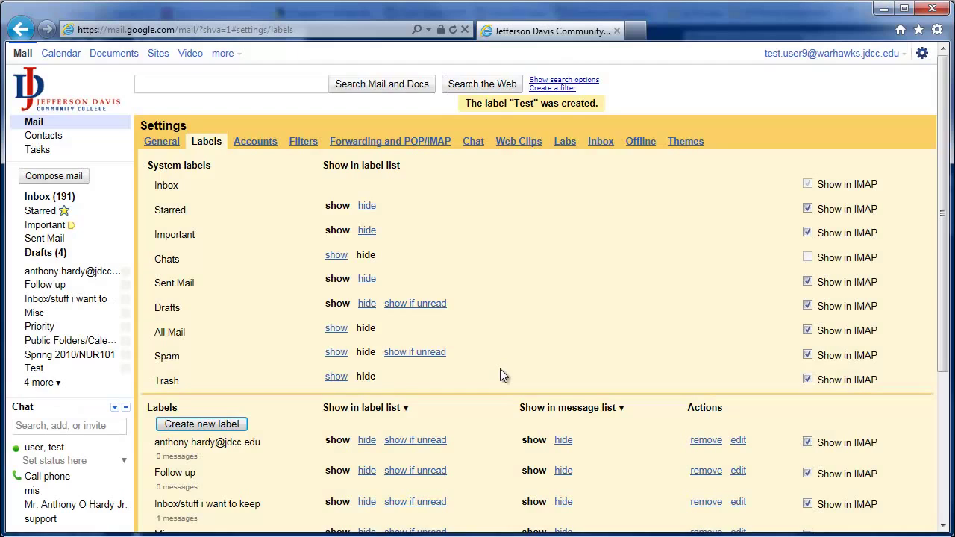
{"action": "scroll", "coordinate": [500, 369], "scroll_direction": "down", "scroll_amount": 3}
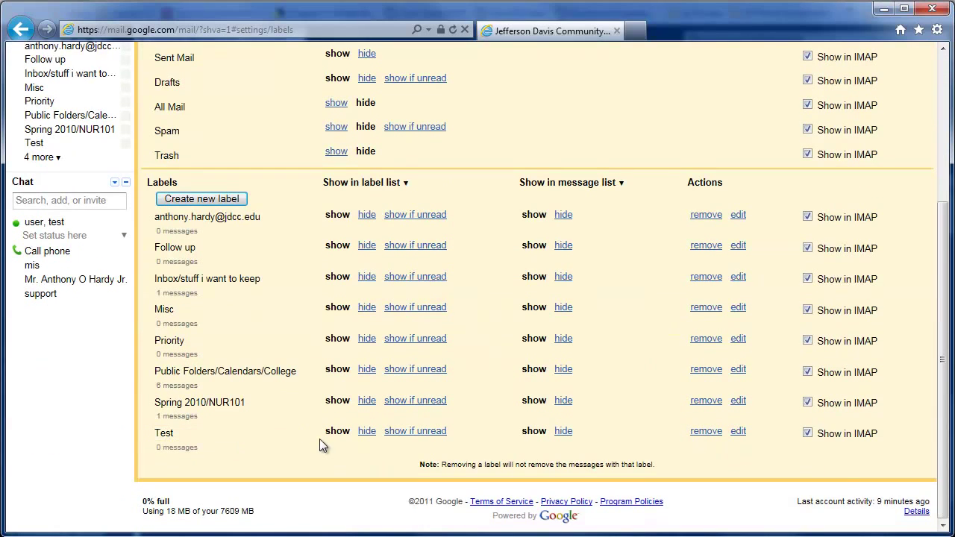
{"action": "left_click", "coordinate": [245, 434]}
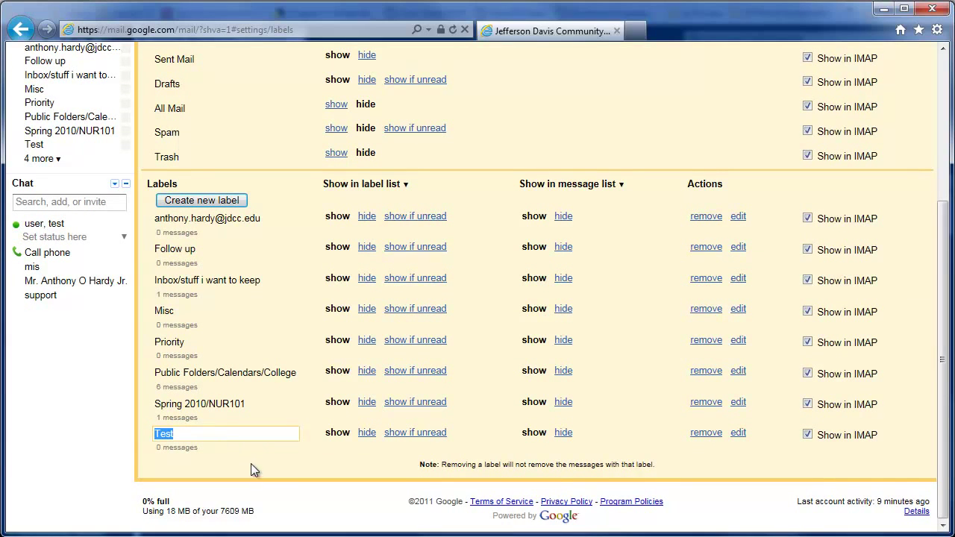
{"action": "left_click", "coordinate": [251, 465]}
{"action": "left_click_drag", "start_coordinate": [419, 467], "coordinate": [660, 465]}
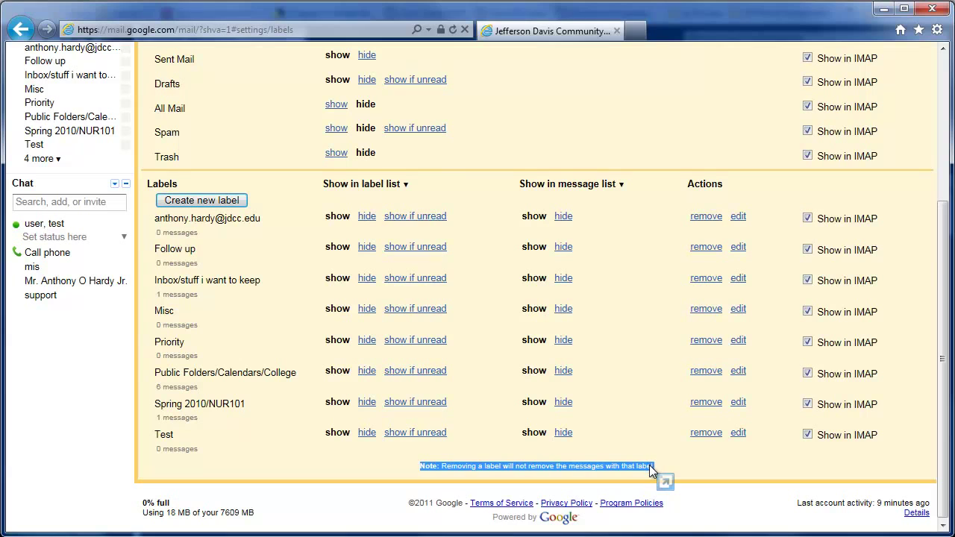
{"action": "left_click", "coordinate": [650, 464]}
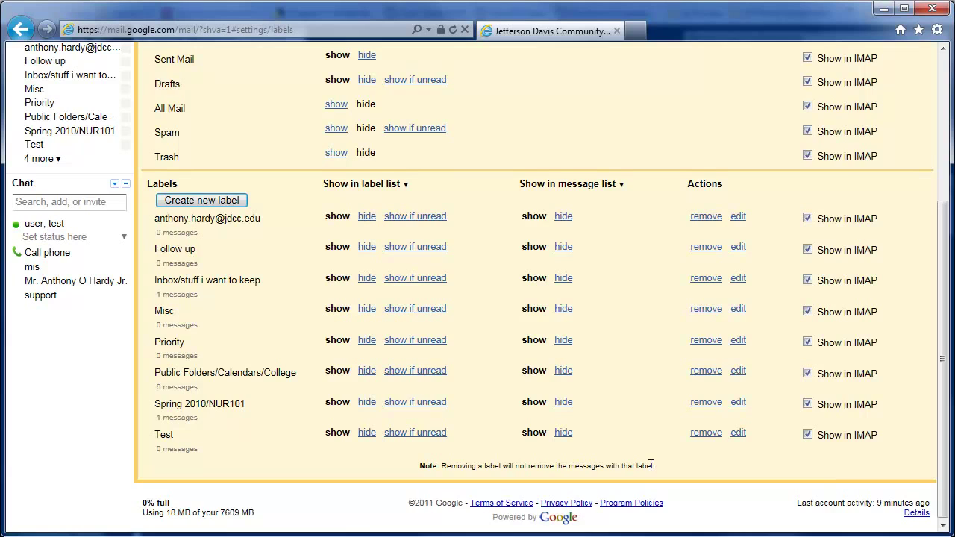
{"action": "scroll", "coordinate": [650, 465], "scroll_direction": "up", "scroll_amount": 3}
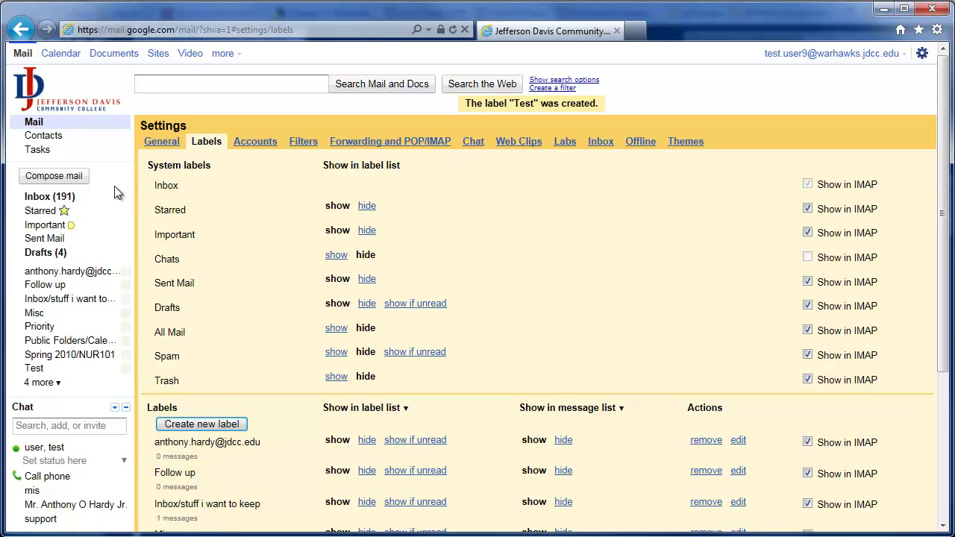
Step: From the sidebar's more-labels list, create a 'Test2' label, then view the Test and Test2 labels
{"action": "left_click", "coordinate": [66, 198]}
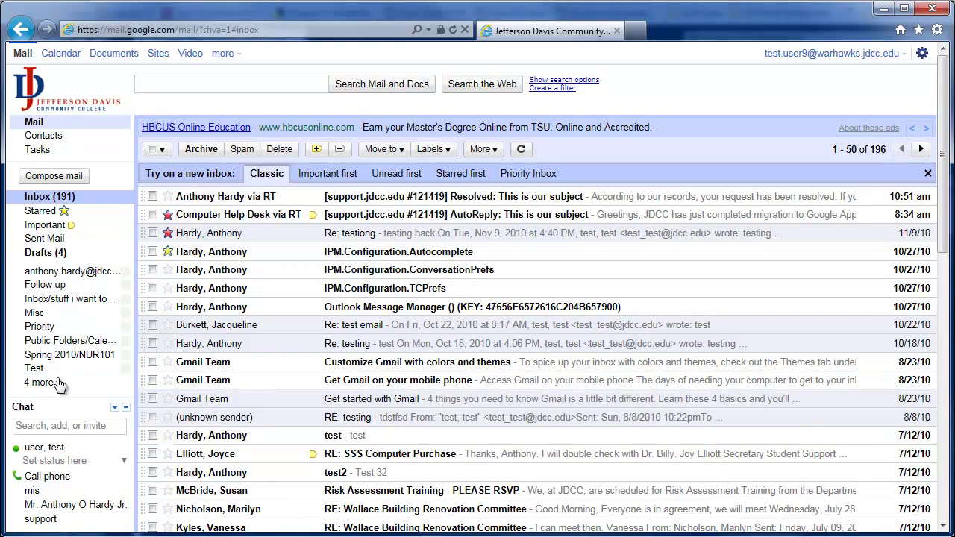
{"action": "mouse_move", "coordinate": [59, 386]}
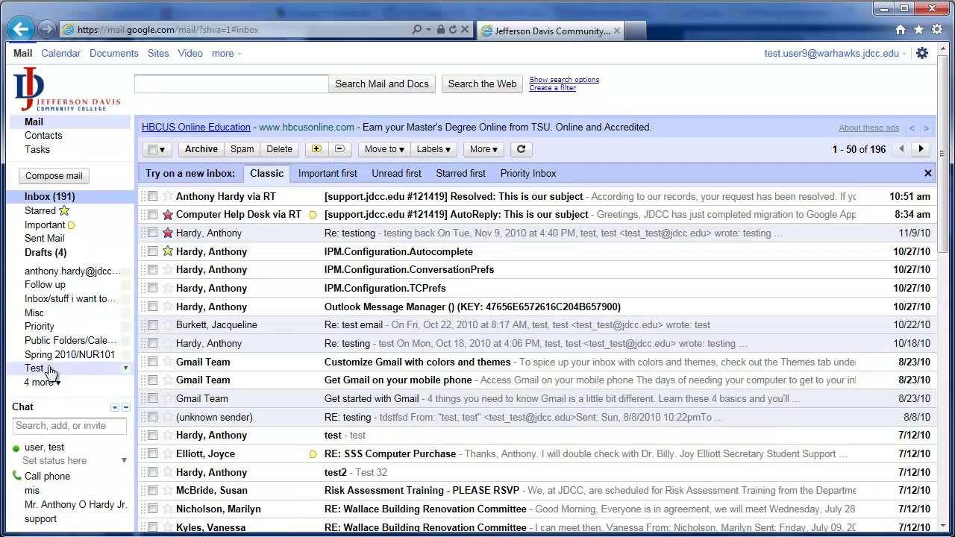
{"action": "left_click", "coordinate": [59, 388]}
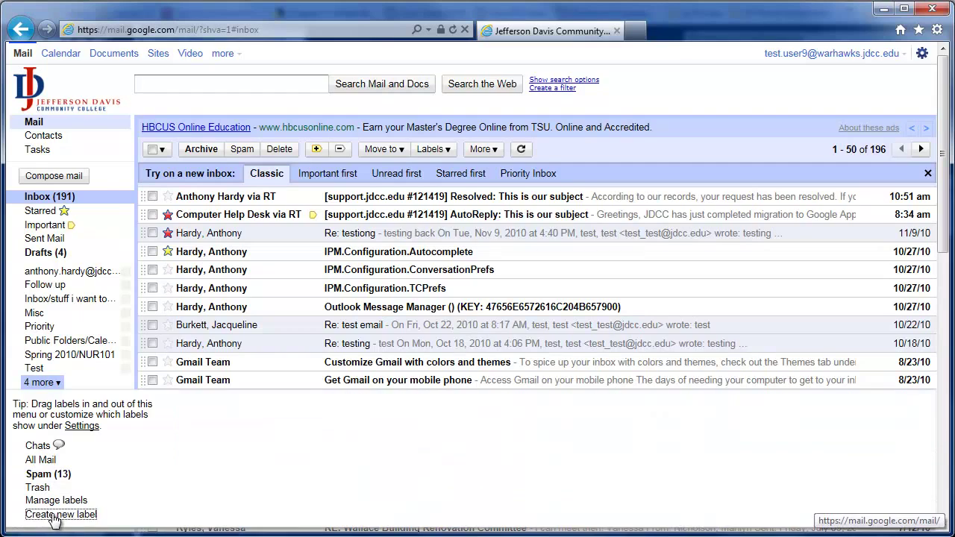
{"action": "left_click", "coordinate": [53, 514]}
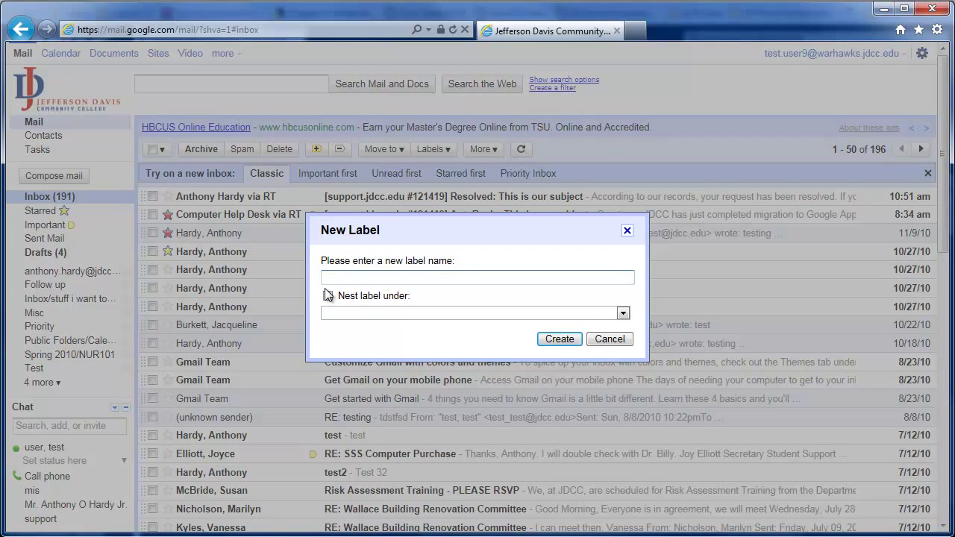
{"action": "left_click", "coordinate": [560, 338]}
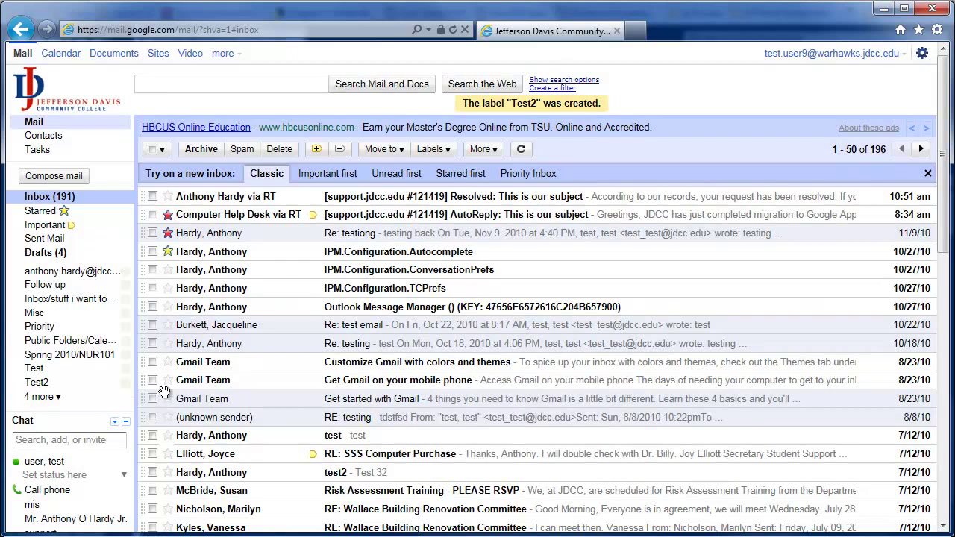
{"action": "left_click", "coordinate": [56, 371]}
{"action": "left_click", "coordinate": [56, 383]}
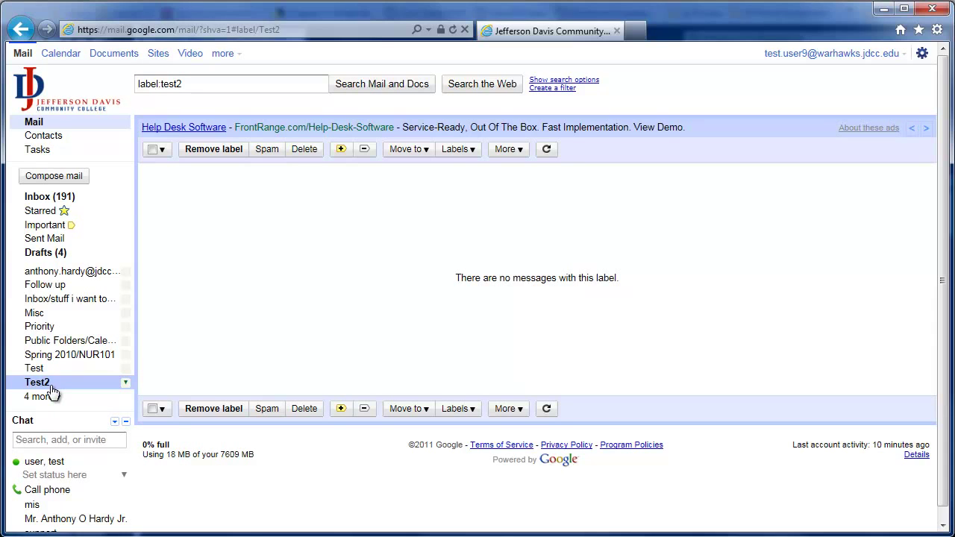
Step: Drag the 'Customize Gmail with colors and themes' conversation onto Test, verify it there, and return to Inbox
{"action": "left_click", "coordinate": [63, 197]}
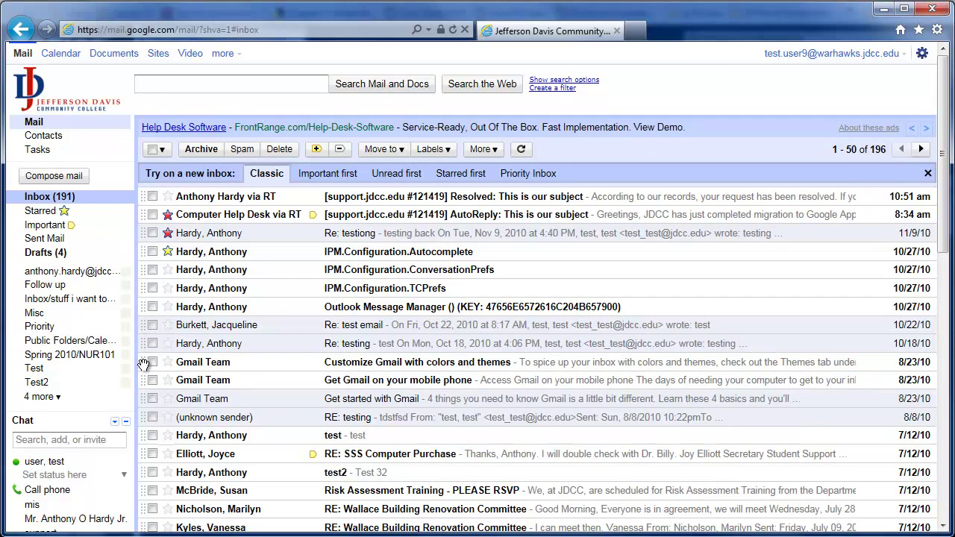
{"action": "left_click_drag", "start_coordinate": [143, 364], "coordinate": [48, 370]}
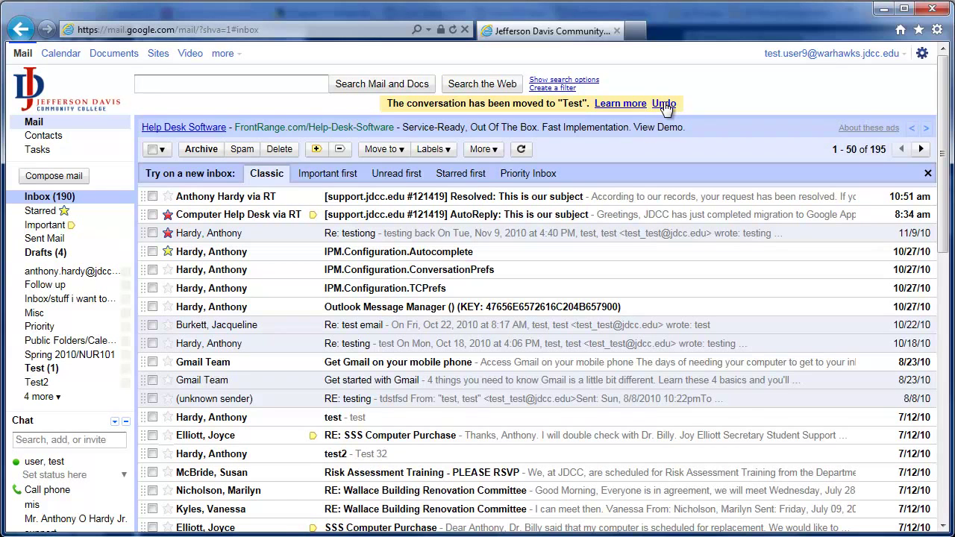
{"action": "left_click", "coordinate": [85, 371]}
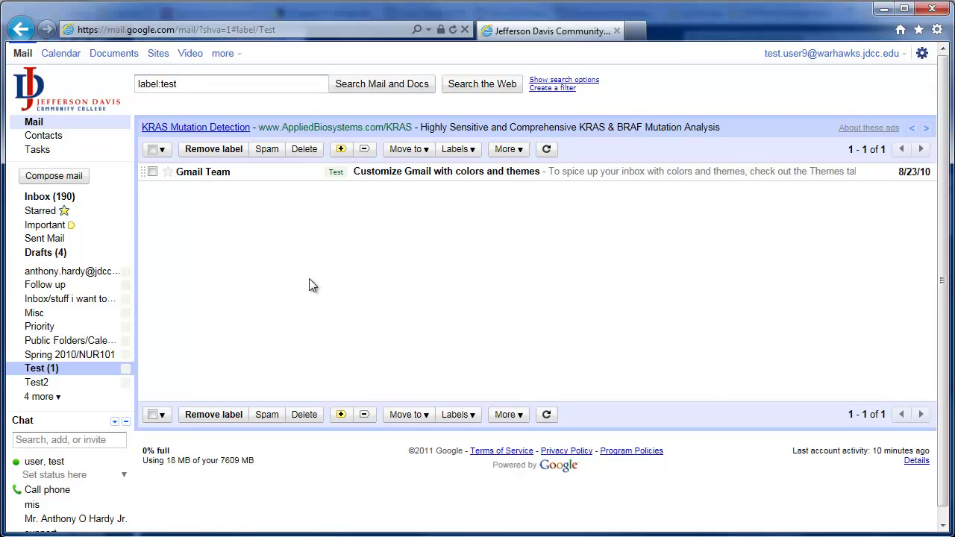
{"action": "left_click", "coordinate": [52, 197]}
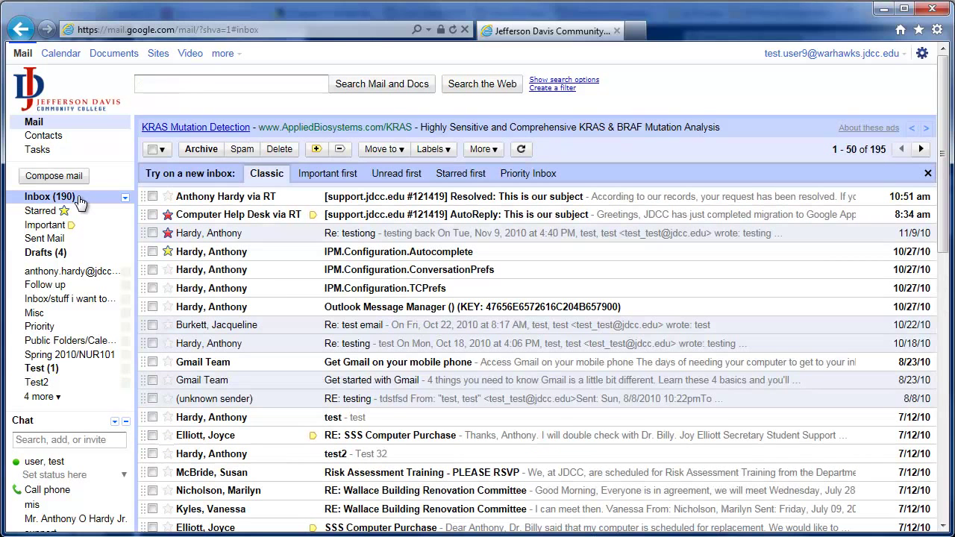
Step: Move the top four conversations, including Re: testiong and IPM.Configuration.Autocomplete, to the Test label
{"action": "left_click", "coordinate": [152, 197]}
{"action": "left_click", "coordinate": [152, 215]}
{"action": "left_click", "coordinate": [153, 233]}
{"action": "left_click", "coordinate": [153, 252]}
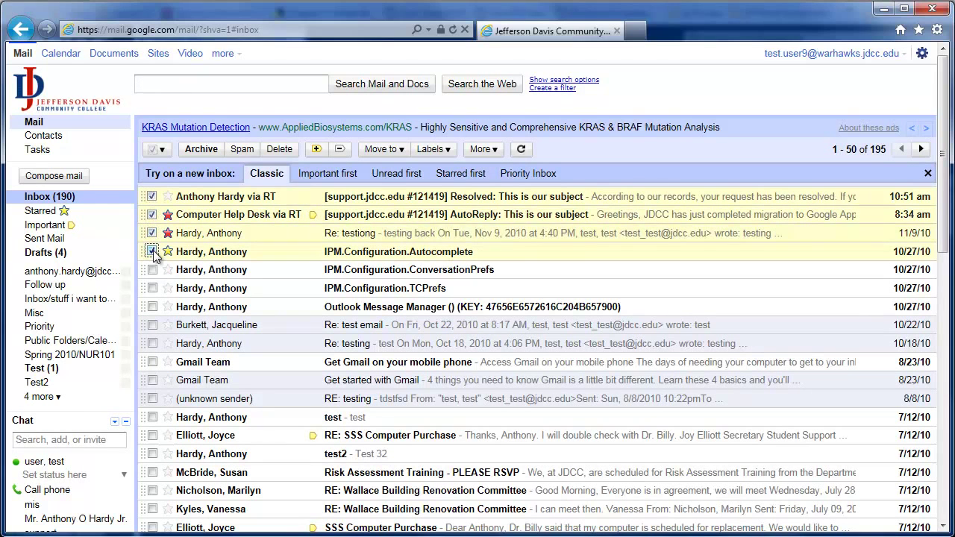
{"action": "left_click", "coordinate": [397, 150]}
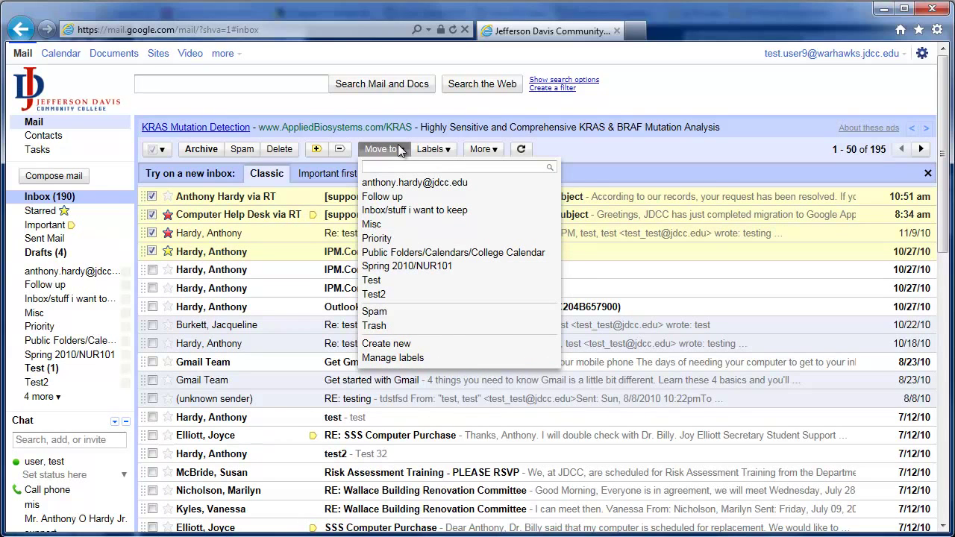
{"action": "left_click", "coordinate": [387, 278]}
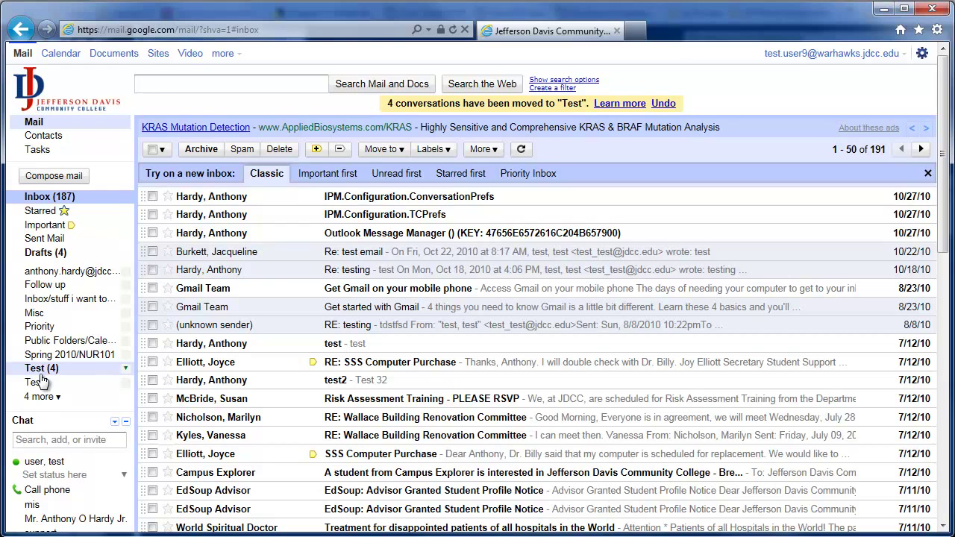
Step: Select the IPM.Configuration.ConversationPrefs, IPM.Configuration.TCPrefs and Outlook Message Manager conversations
{"action": "left_click", "coordinate": [151, 196]}
{"action": "left_click", "coordinate": [151, 214]}
{"action": "left_click", "coordinate": [151, 232]}
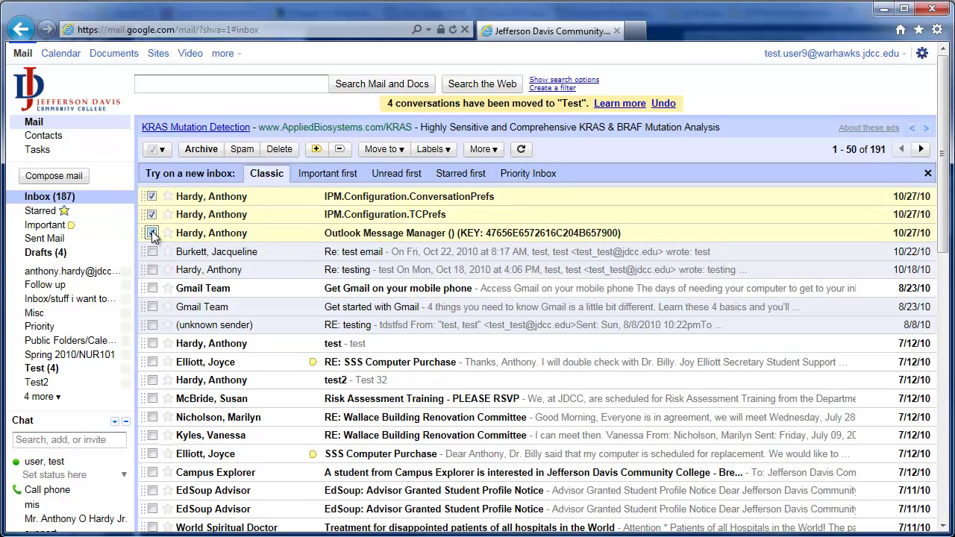
Step: Apply the e-mail-address label to the three selected conversations and check that label's view
{"action": "left_click", "coordinate": [447, 152]}
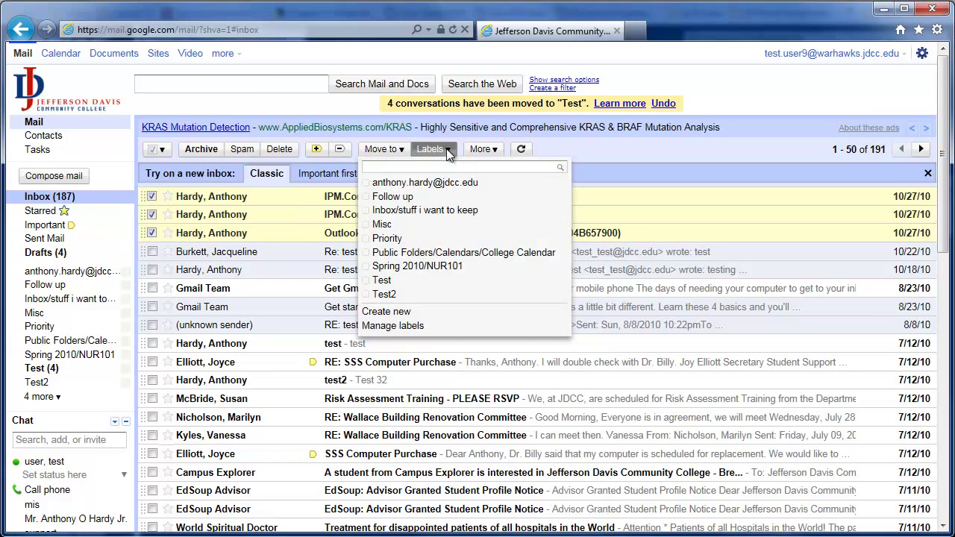
{"action": "left_click", "coordinate": [409, 183]}
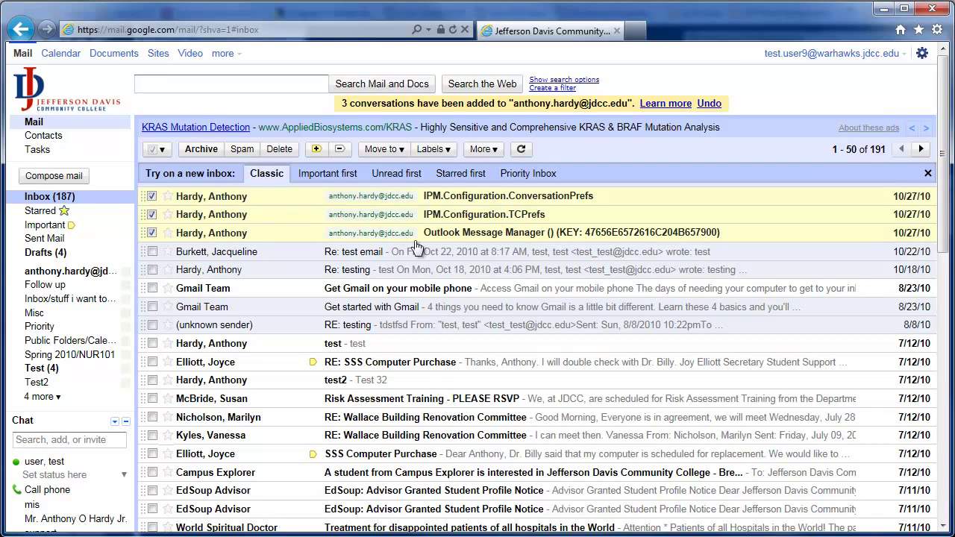
{"action": "left_click", "coordinate": [82, 274]}
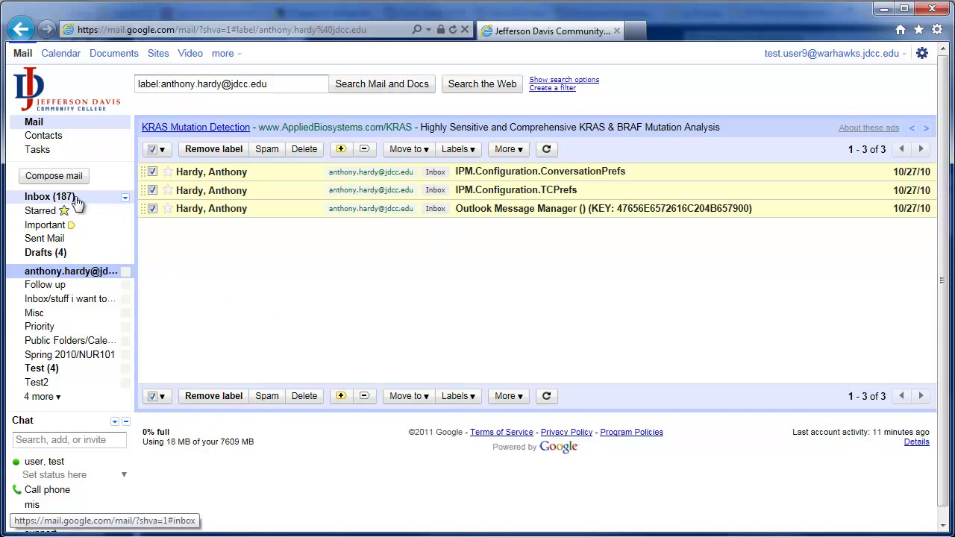
{"action": "left_click", "coordinate": [49, 197]}
Step: Leave only Outlook Message Manager checked and give it the Priority label
{"action": "left_click", "coordinate": [152, 232]}
{"action": "left_click", "coordinate": [152, 214]}
{"action": "left_click", "coordinate": [152, 196]}
{"action": "left_click", "coordinate": [152, 233]}
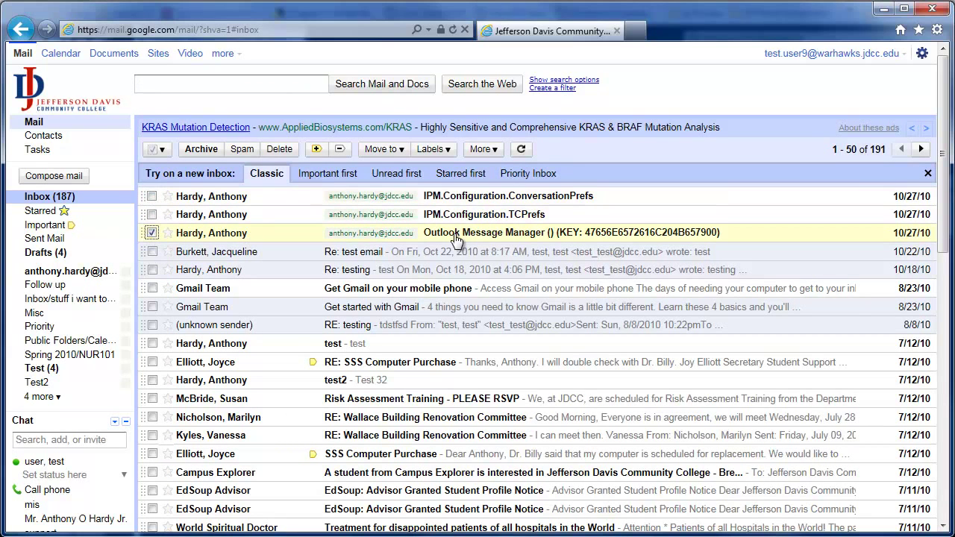
{"action": "left_click", "coordinate": [446, 150]}
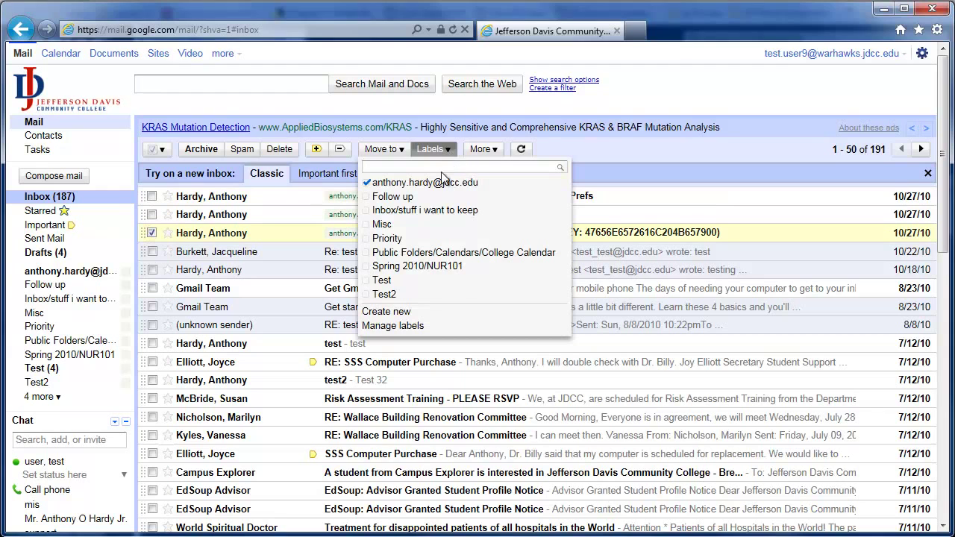
{"action": "left_click", "coordinate": [406, 237]}
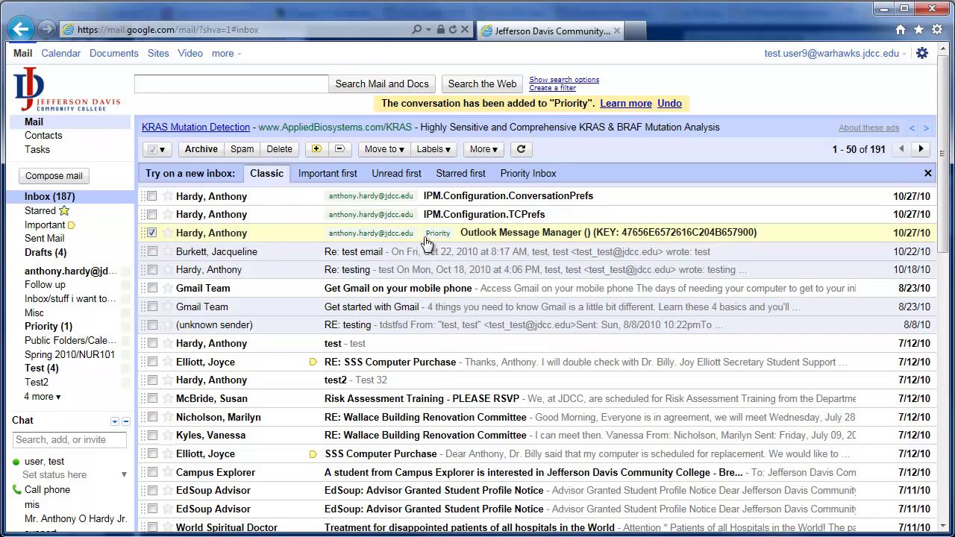
Step: Browse the Priority, e-mail-address and Inbox views, then read Outlook Message Manager from Priority
{"action": "left_click", "coordinate": [65, 329]}
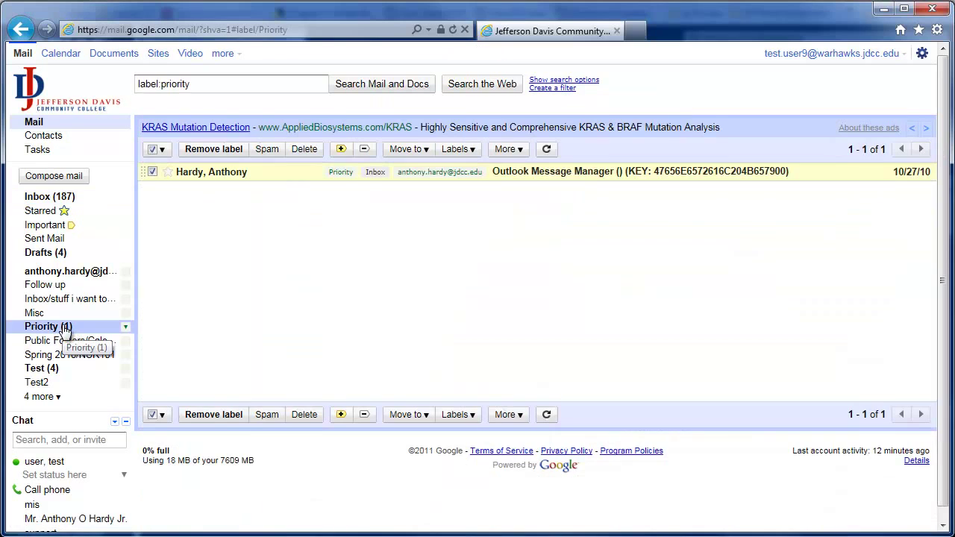
{"action": "left_click", "coordinate": [88, 272]}
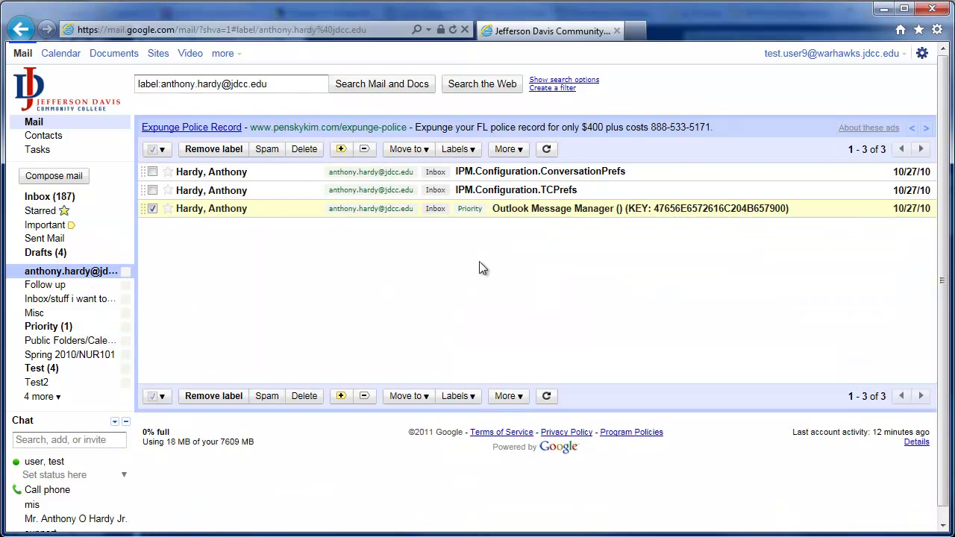
{"action": "left_click", "coordinate": [46, 196]}
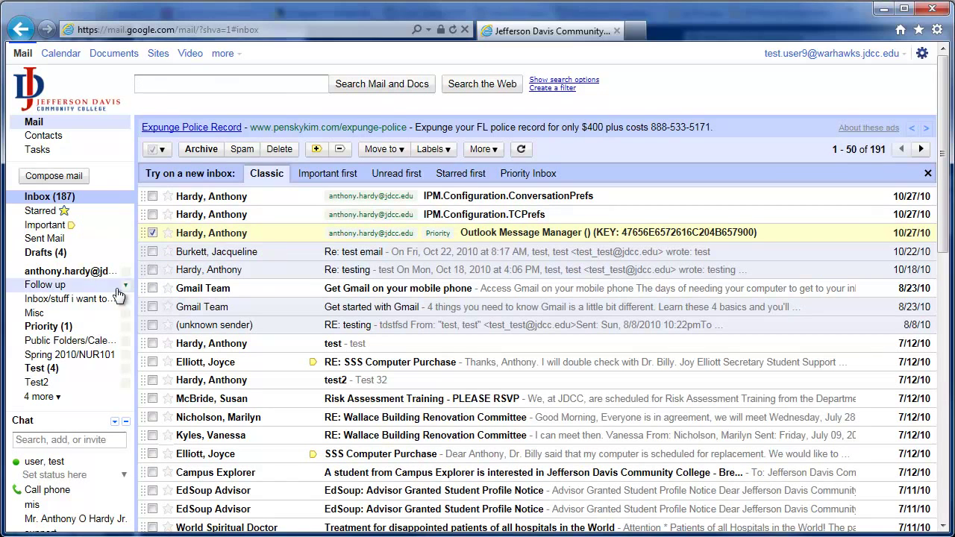
{"action": "left_click", "coordinate": [82, 326]}
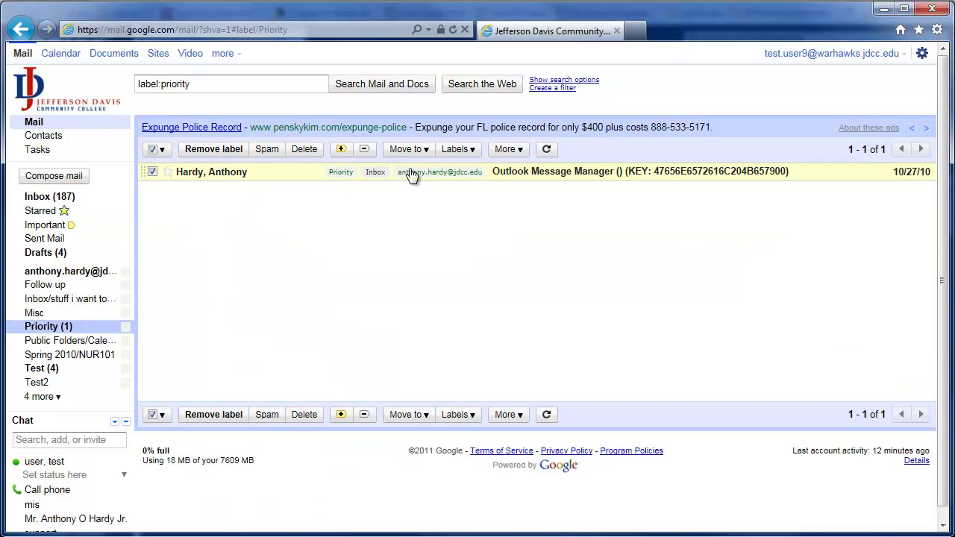
{"action": "left_click", "coordinate": [523, 176]}
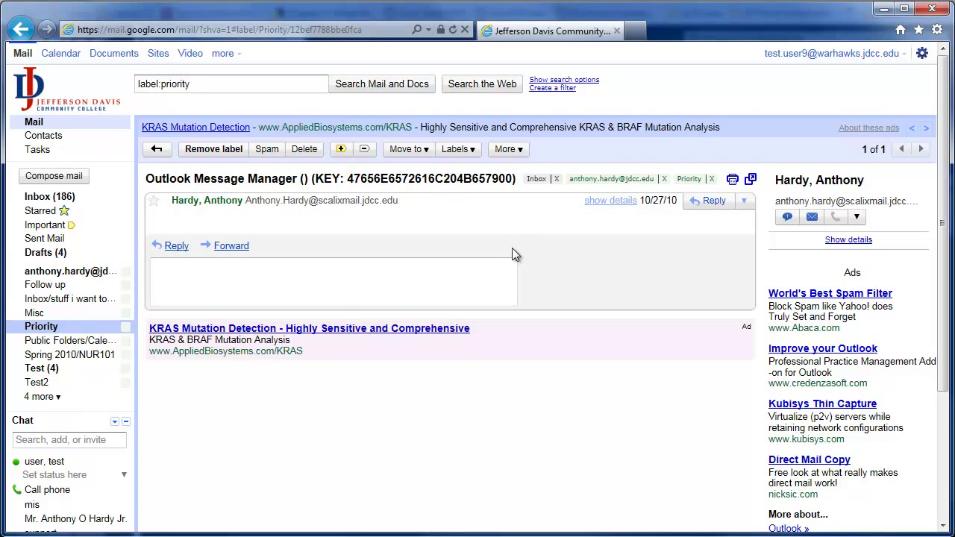
Step: Star and then unstar the open Outlook Message Manager message, and return to the Inbox
{"action": "left_click", "coordinate": [153, 201]}
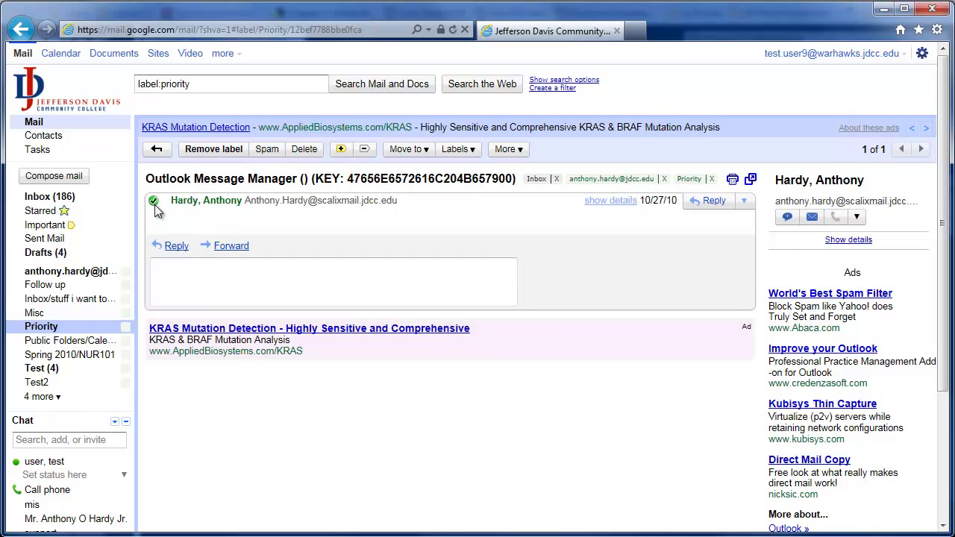
{"action": "left_click", "coordinate": [153, 202]}
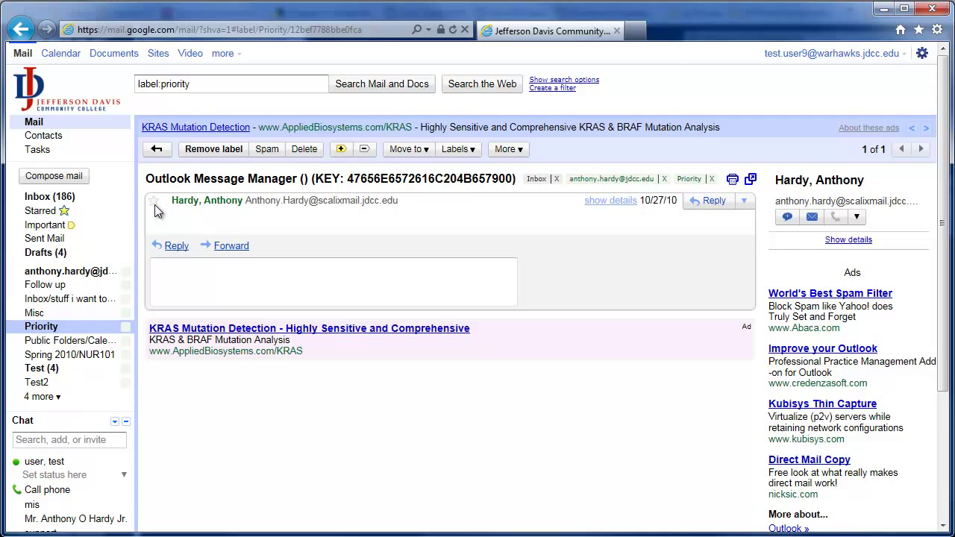
{"action": "left_click", "coordinate": [86, 201]}
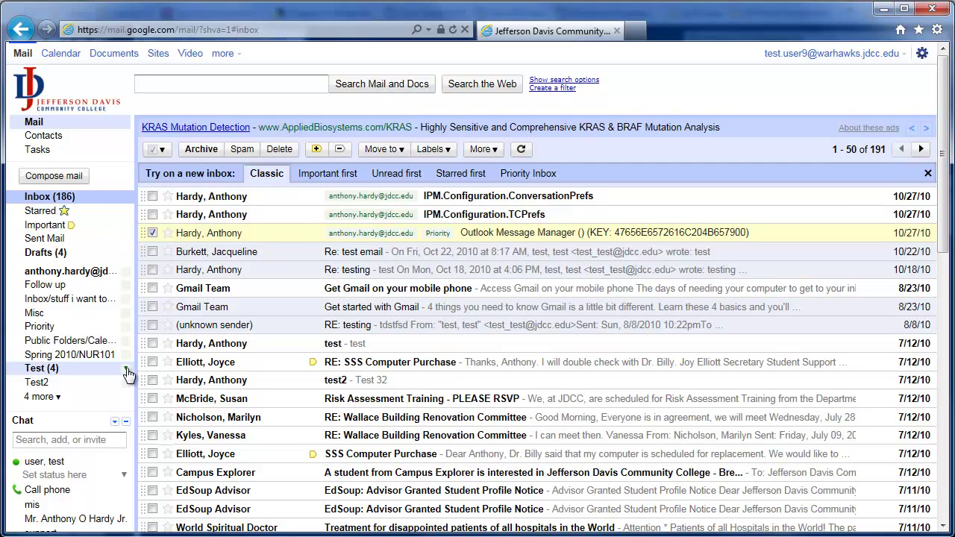
Step: Create a TestSub sublabel nested under Test, then list Test's five conversations
{"action": "left_click", "coordinate": [126, 370]}
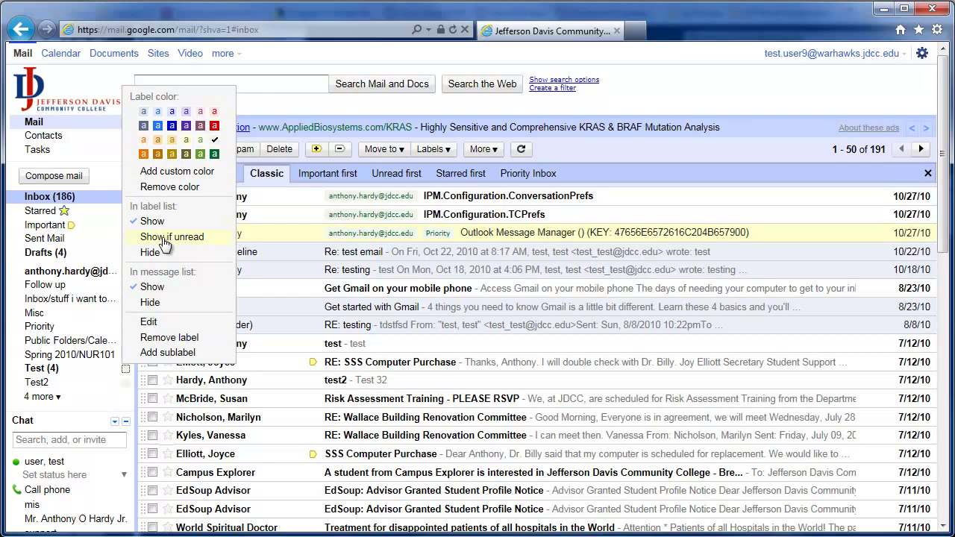
{"action": "left_click", "coordinate": [159, 351]}
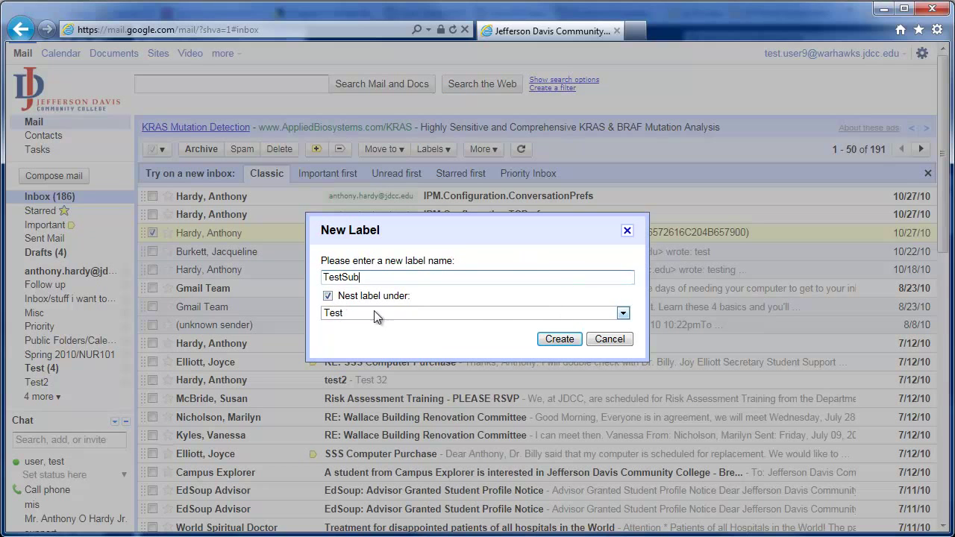
{"action": "left_click", "coordinate": [558, 338]}
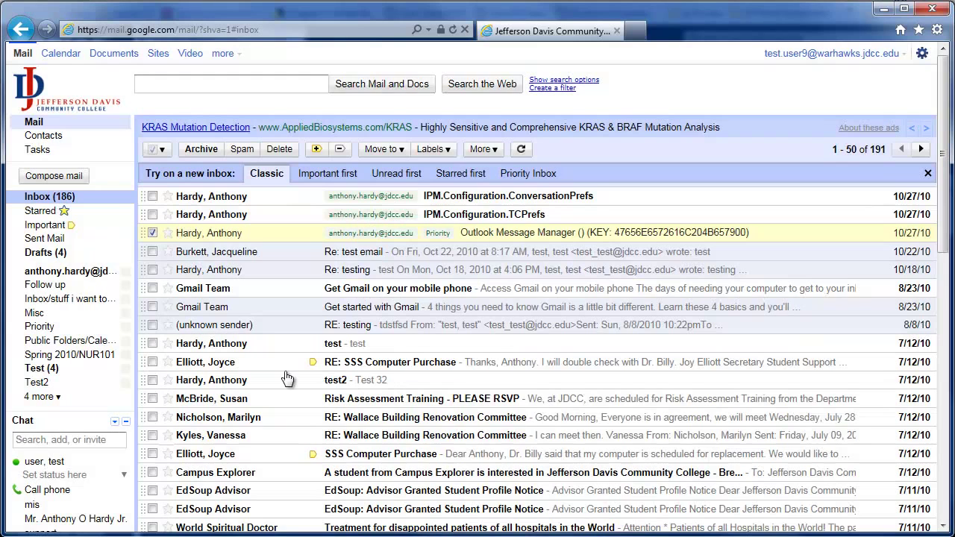
{"action": "left_click", "coordinate": [15, 371]}
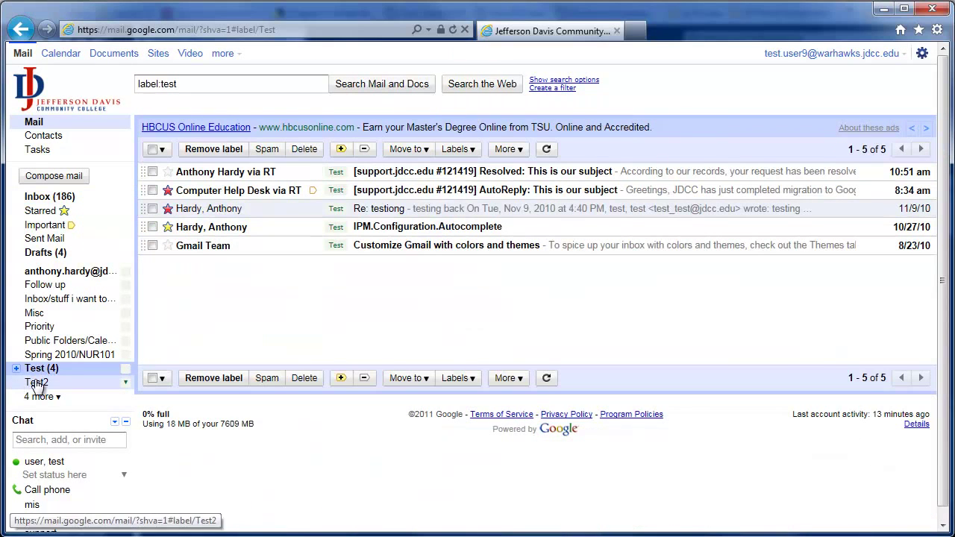
Step: Expand the Test label to reveal TestSub, then go back to the Inbox
{"action": "left_click", "coordinate": [16, 369]}
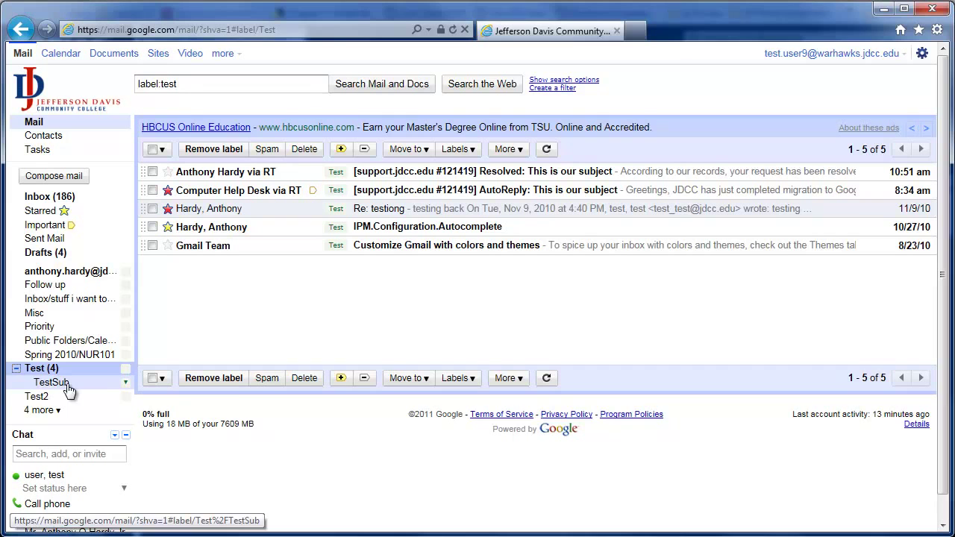
{"action": "left_click", "coordinate": [51, 196]}
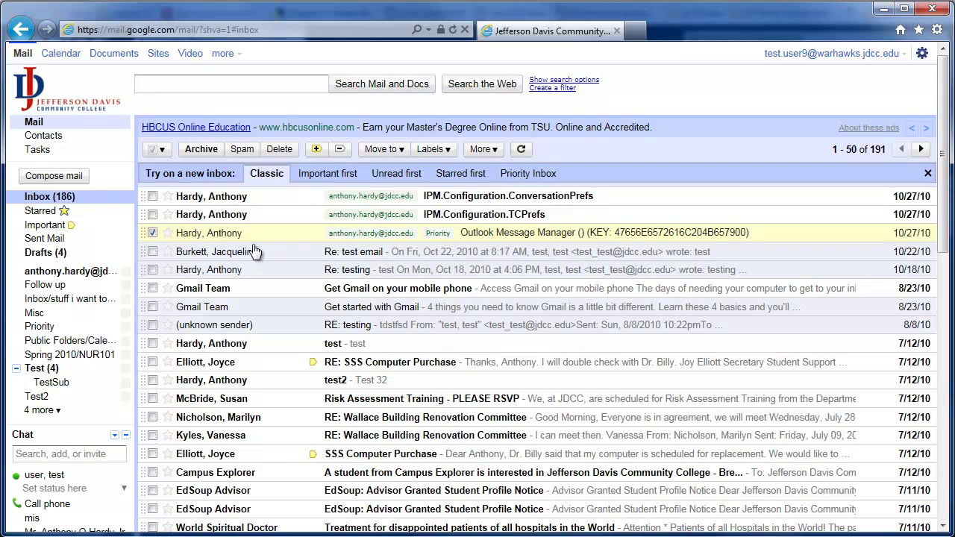
Step: Uncheck Outlook Message Manager and star the unknown sender's RE: testing message
{"action": "left_click", "coordinate": [152, 232]}
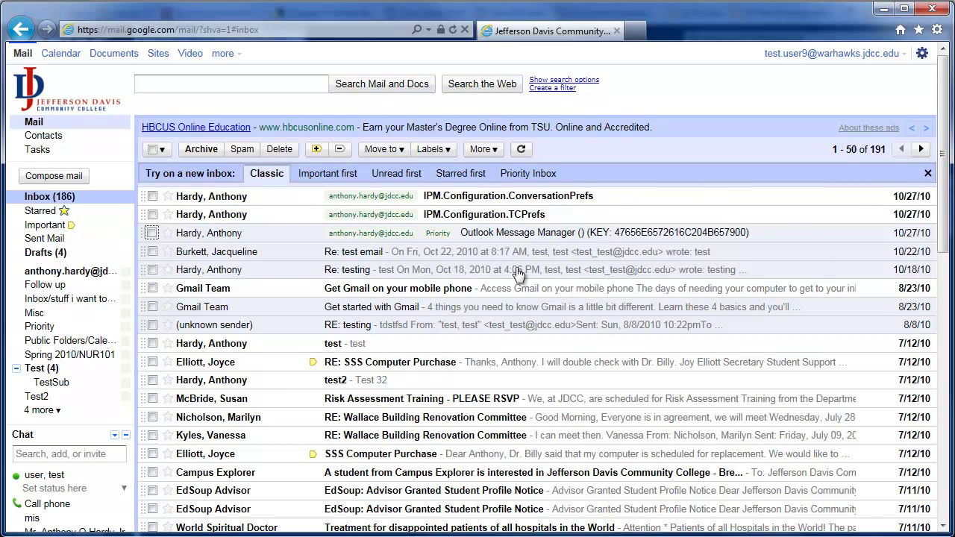
{"action": "left_click", "coordinate": [466, 333]}
{"action": "left_click", "coordinate": [154, 200]}
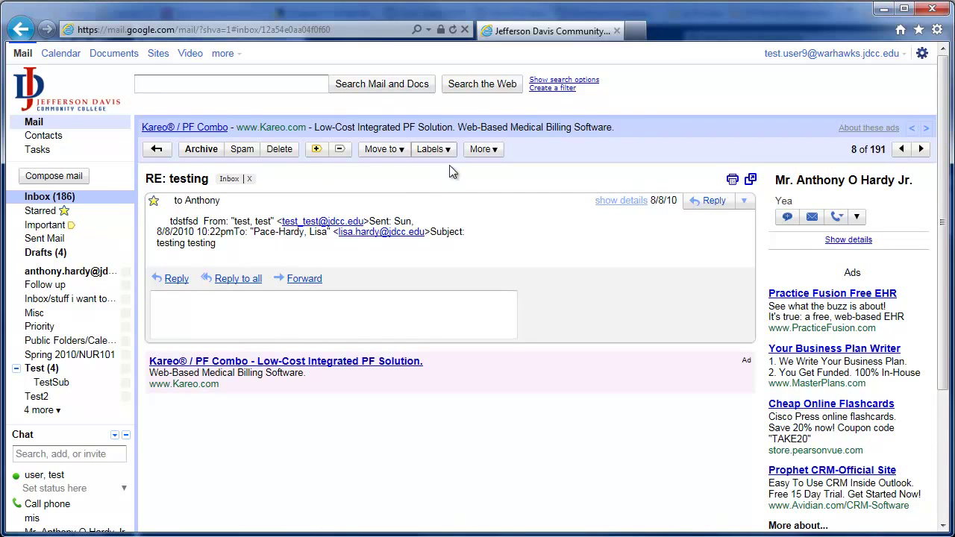
{"action": "left_click", "coordinate": [159, 152]}
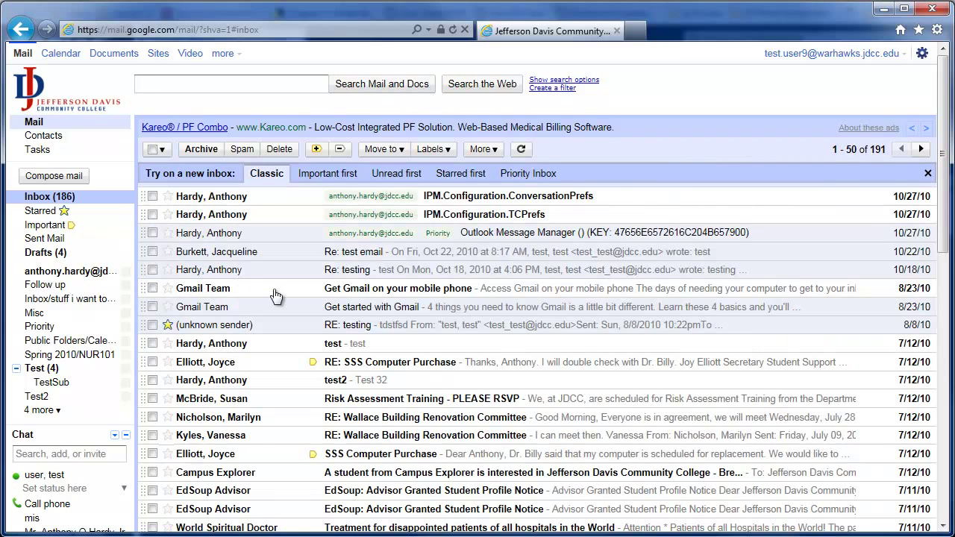
Step: Read the Get Gmail on your mobile phone and RE: SSS Computer Purchase messages
{"action": "left_click", "coordinate": [399, 290]}
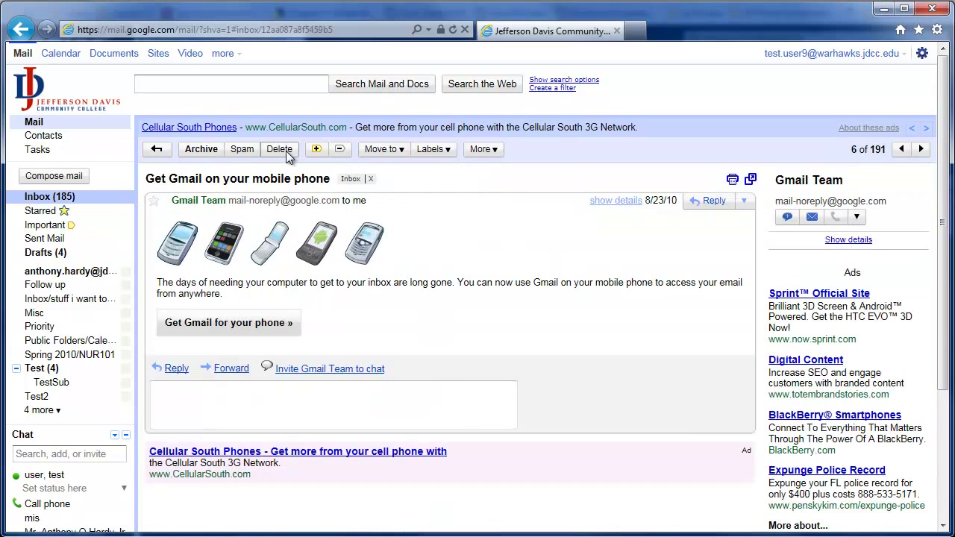
{"action": "left_click", "coordinate": [155, 149]}
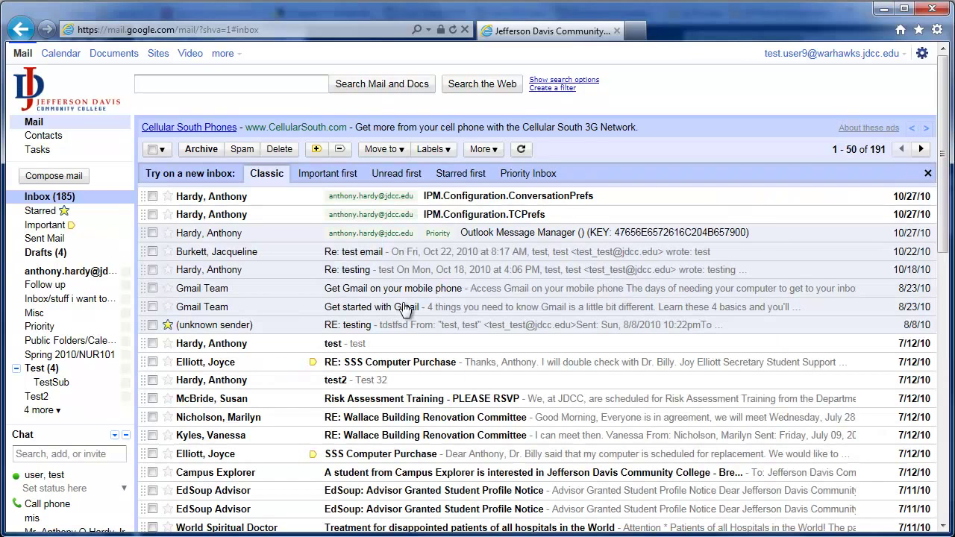
{"action": "left_click", "coordinate": [411, 362]}
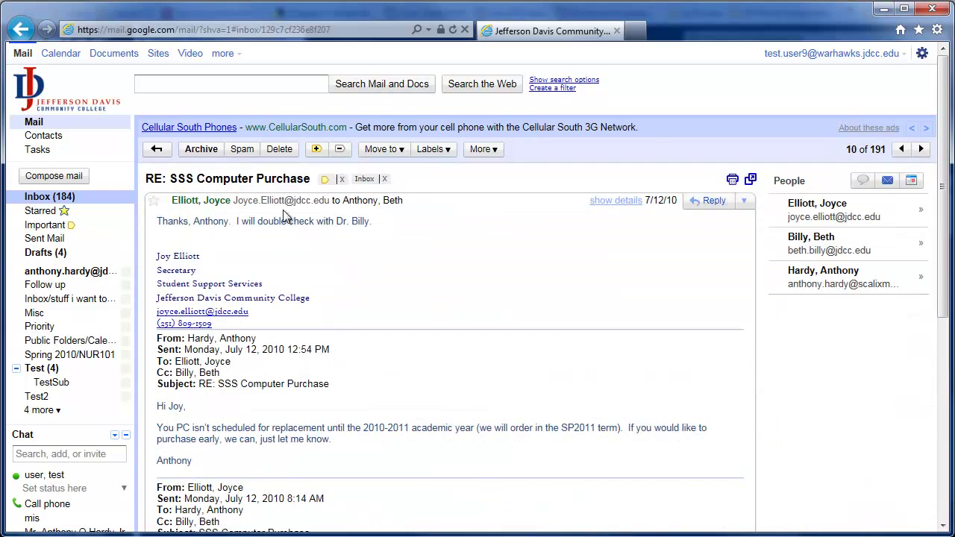
{"action": "left_click", "coordinate": [156, 149]}
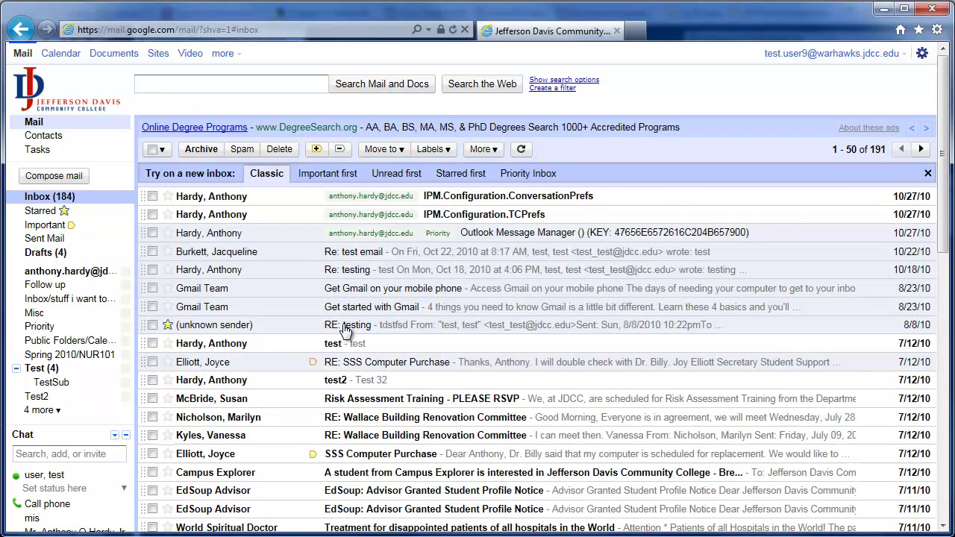
{"action": "left_click", "coordinate": [164, 151]}
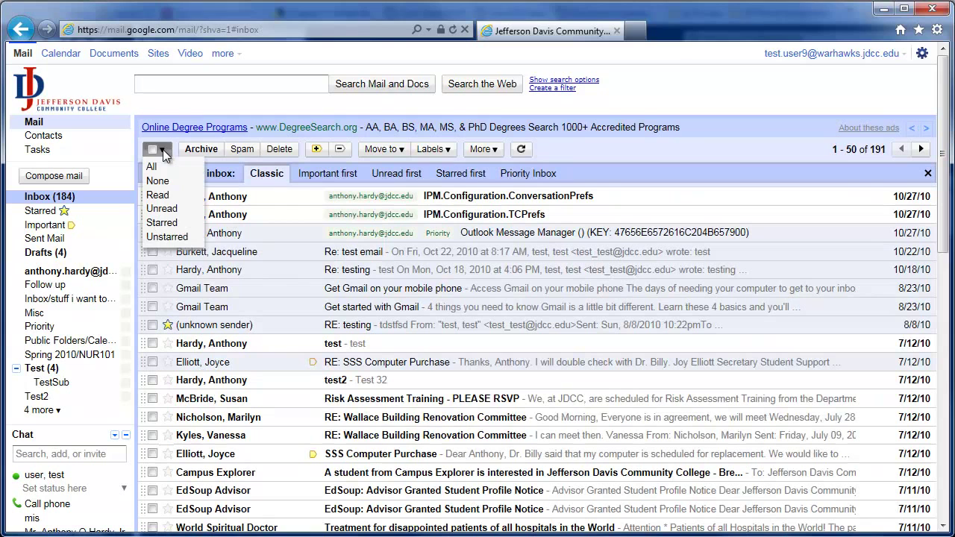
Step: Select all unread inbox conversations with the Unread option, reapplying it after reviewing the list
{"action": "left_click", "coordinate": [162, 209]}
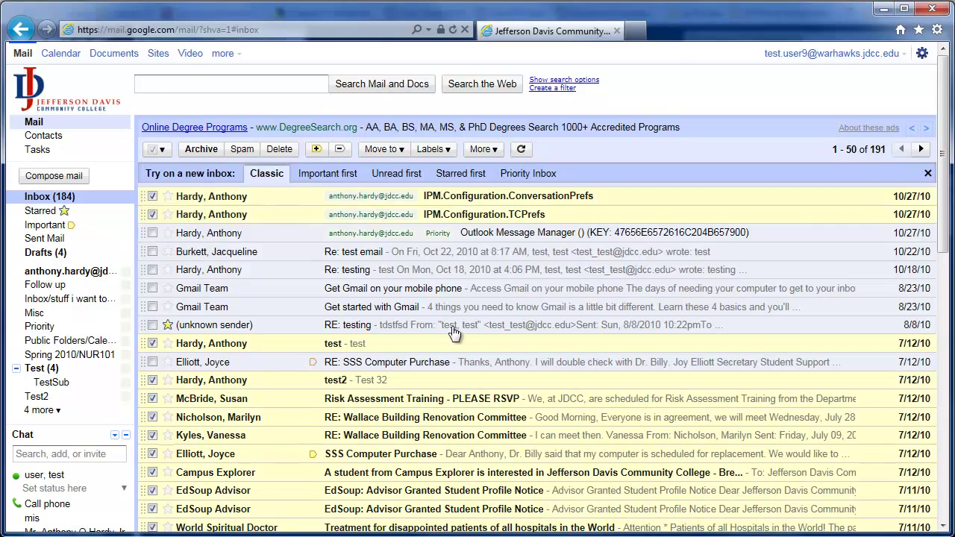
{"action": "scroll", "coordinate": [444, 362], "scroll_direction": "down", "scroll_amount": 4}
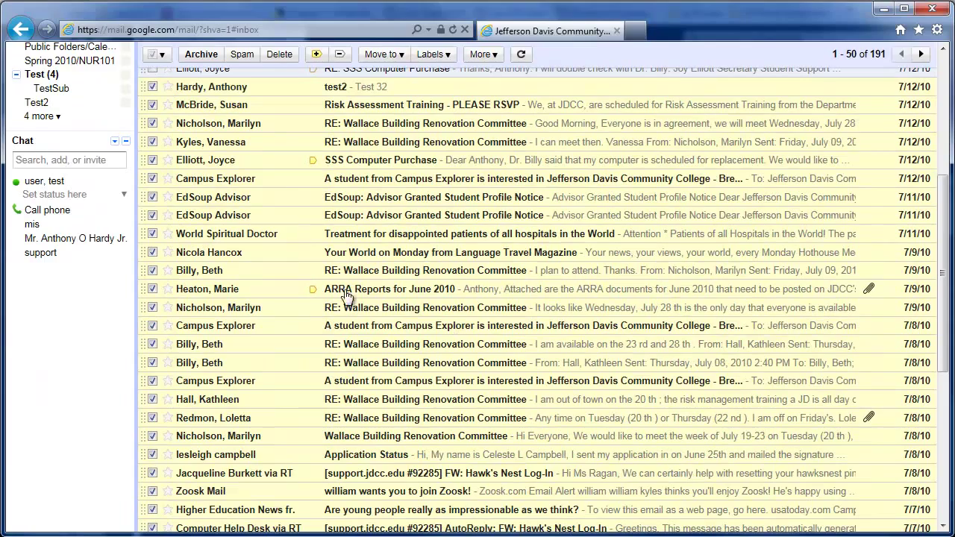
{"action": "scroll", "coordinate": [421, 416], "scroll_direction": "up", "scroll_amount": 4}
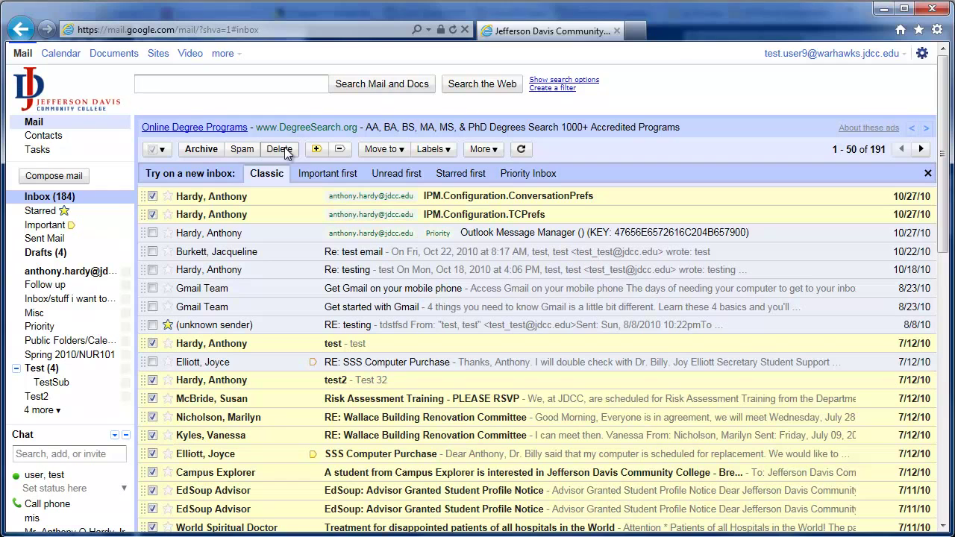
{"action": "left_click", "coordinate": [165, 155]}
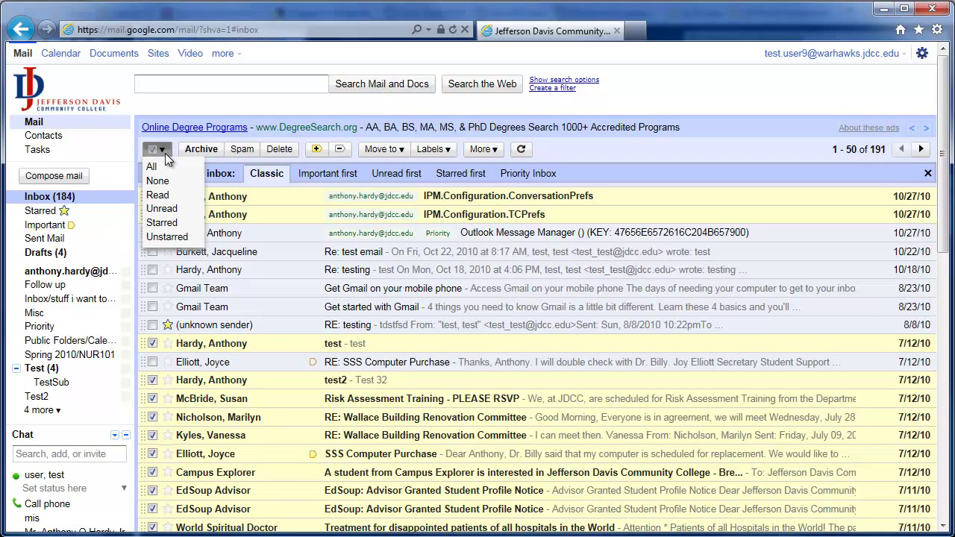
{"action": "left_click", "coordinate": [165, 208]}
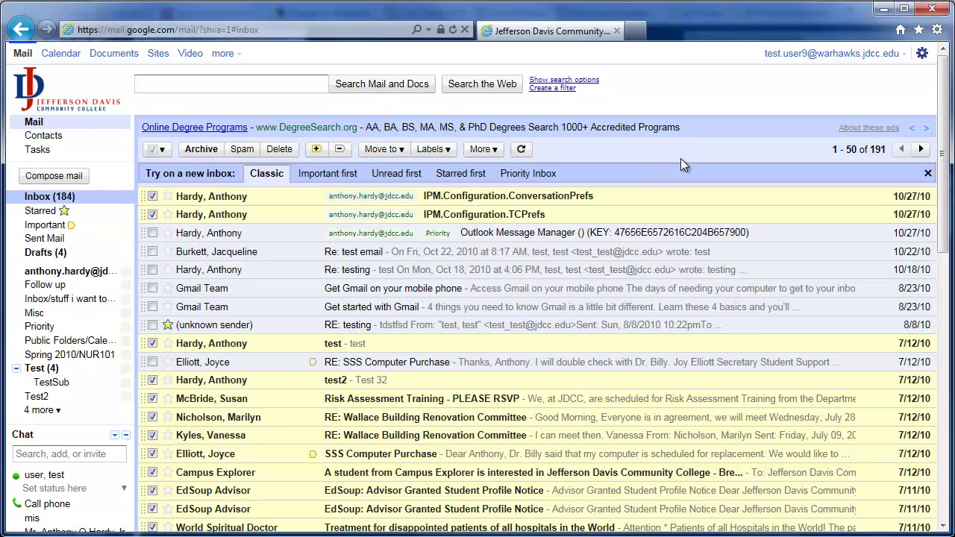
{"action": "left_click", "coordinate": [919, 57]}
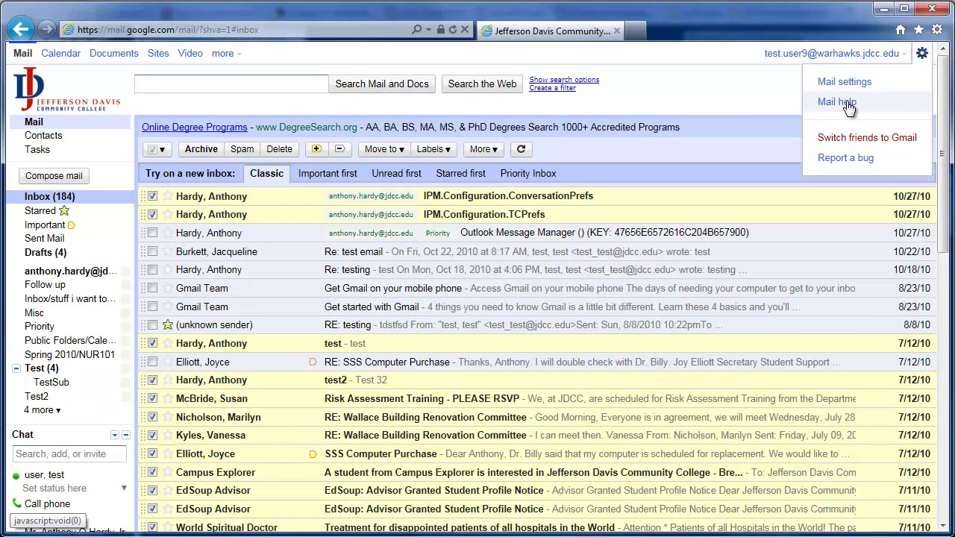
{"action": "left_click", "coordinate": [748, 103]}
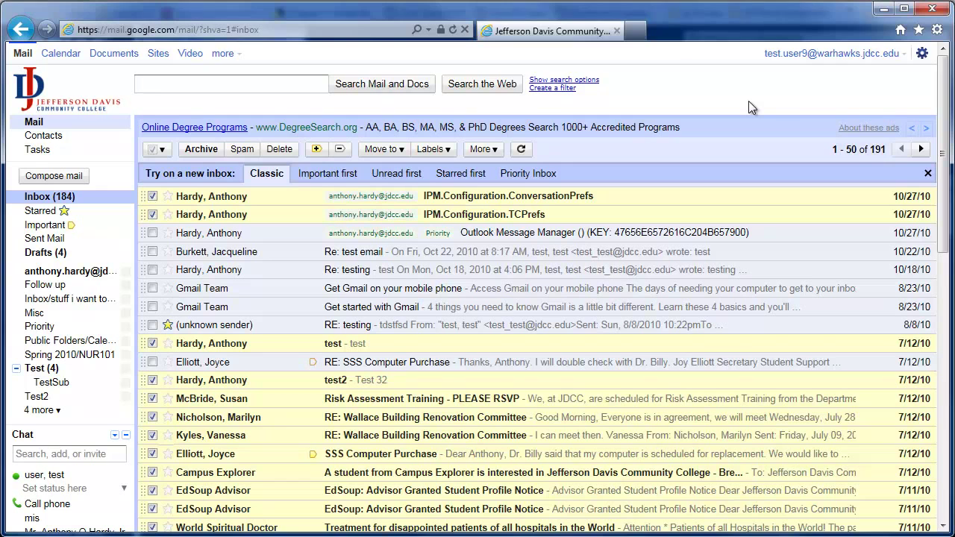